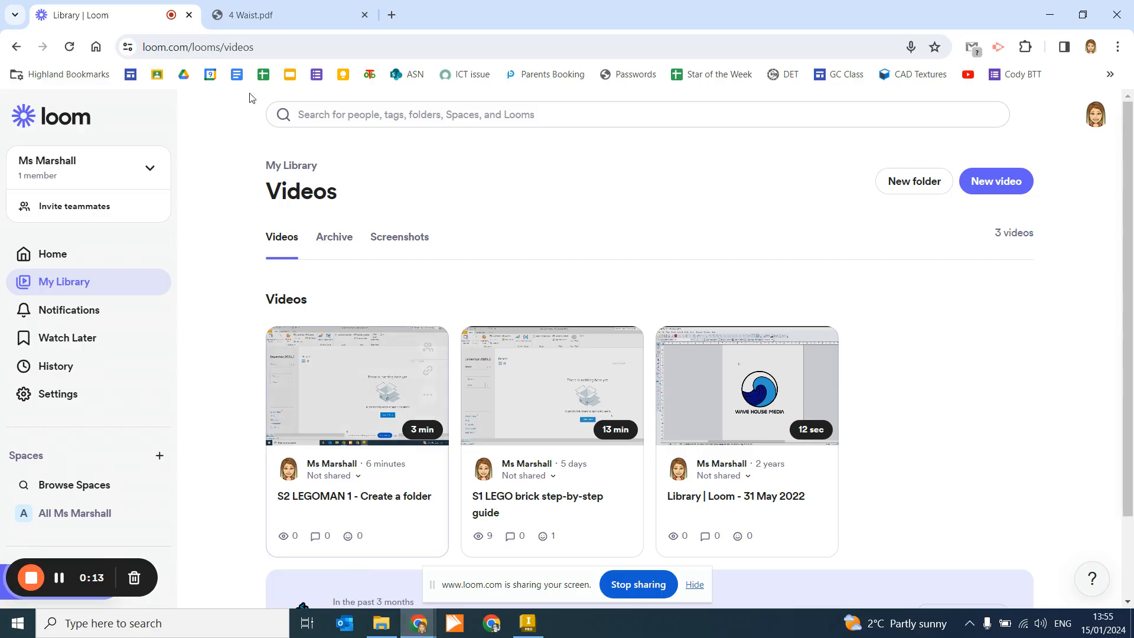
# Step: Switch from the Loom library to the 4 Waist.pdf tab to view the waist drawing
pyautogui.click(260, 13)
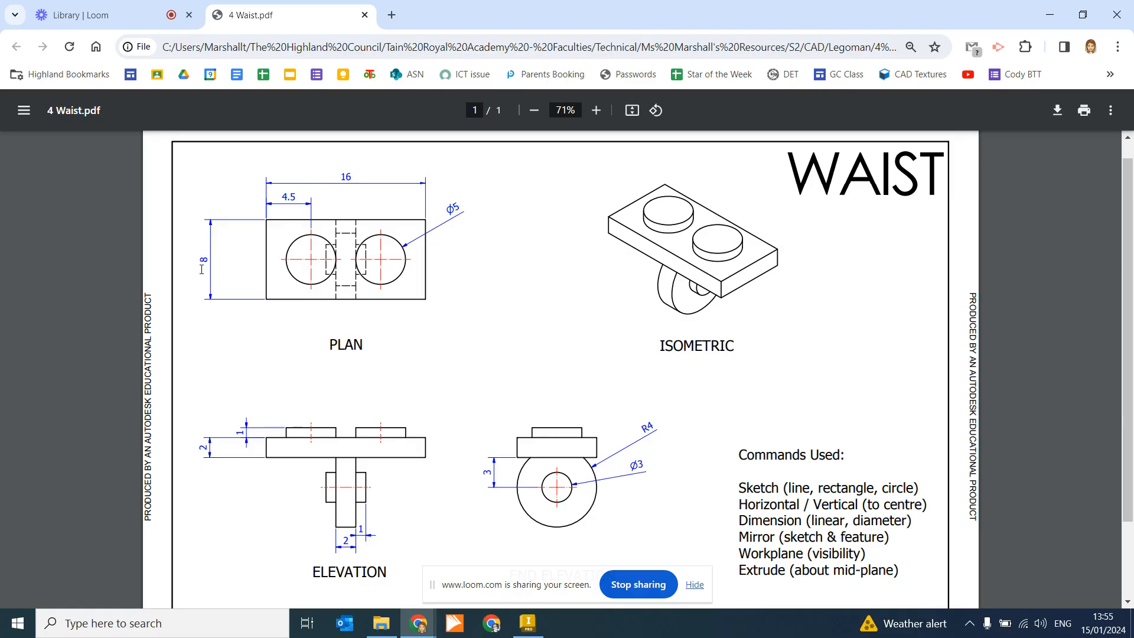
# Step: Create a new part, Part3, from the Metric Standard (mm).ipt template
pyautogui.click(527, 629)
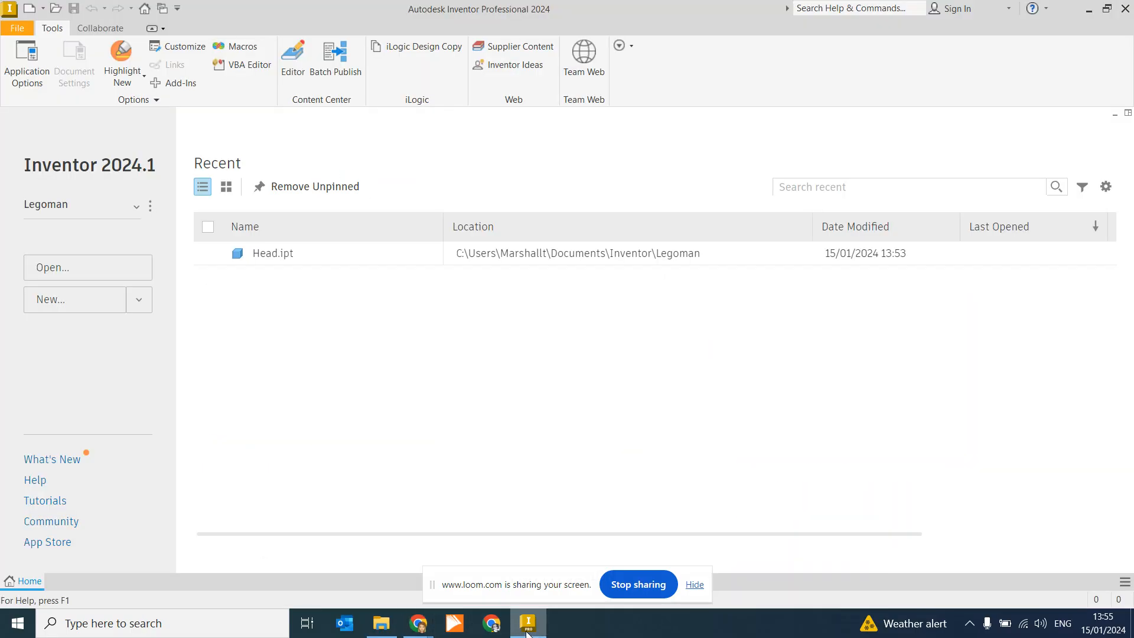
pyautogui.click(140, 301)
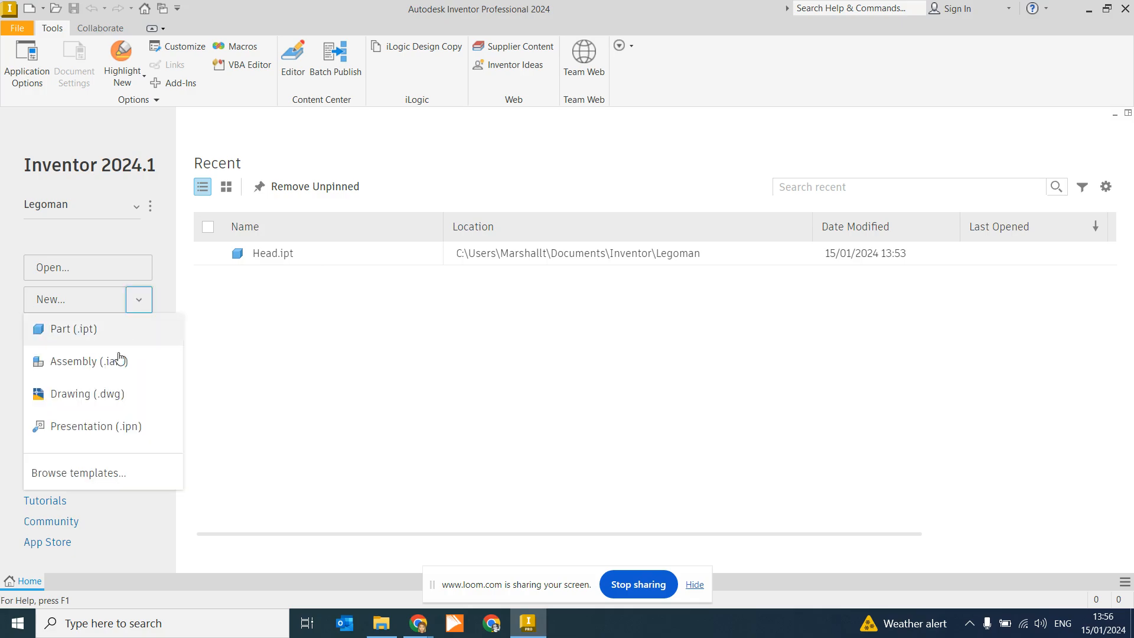
pyautogui.click(53, 474)
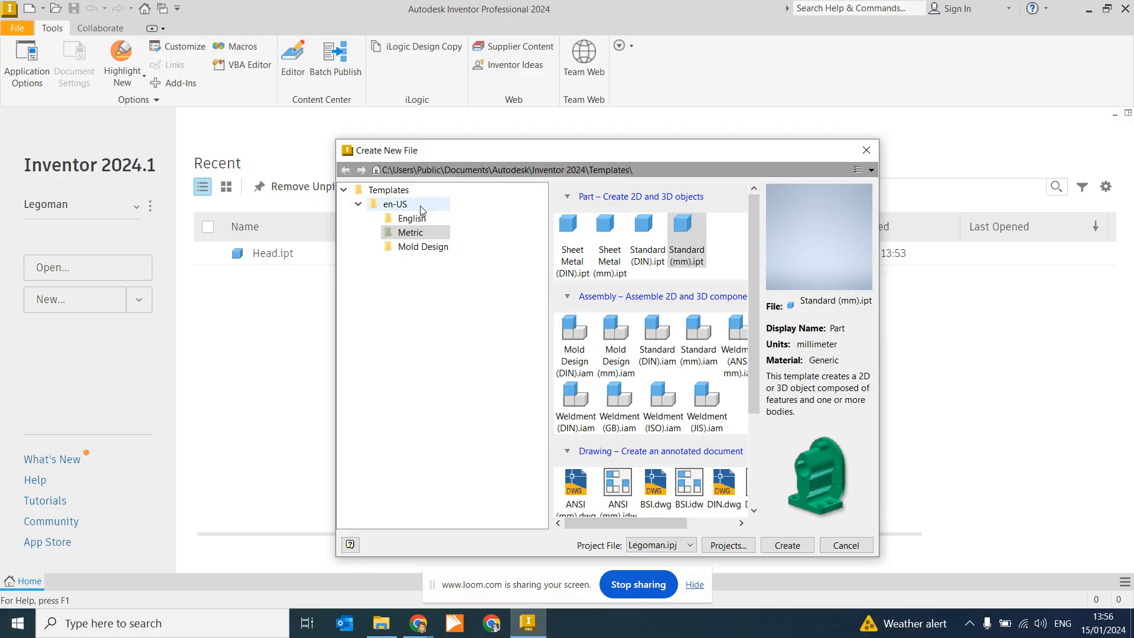
pyautogui.click(359, 204)
pyautogui.click(358, 205)
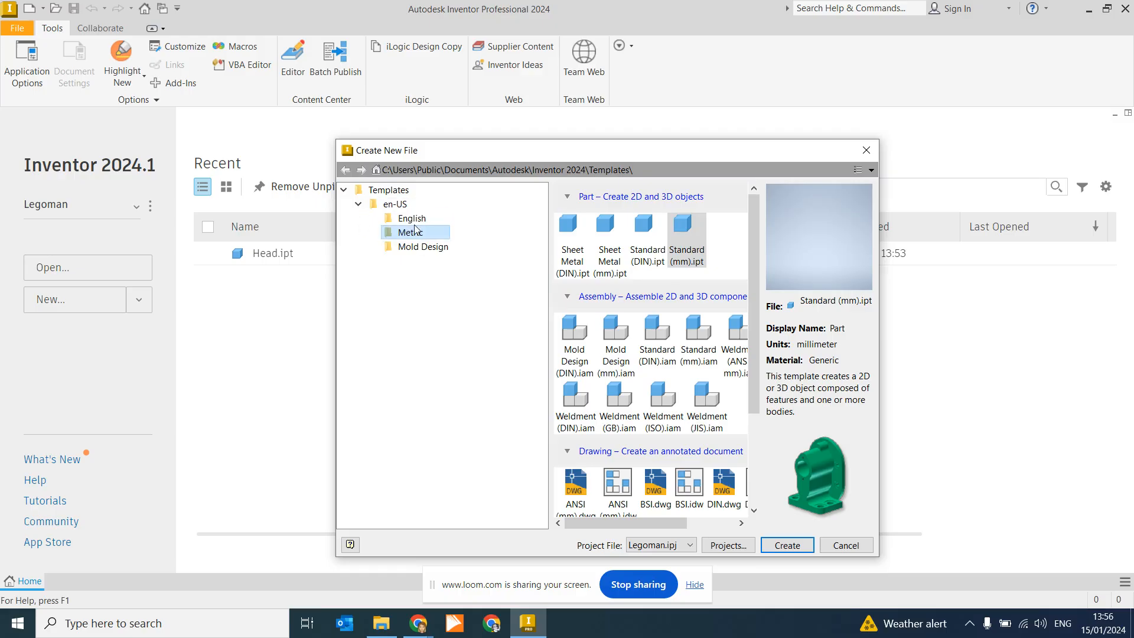
pyautogui.click(688, 251)
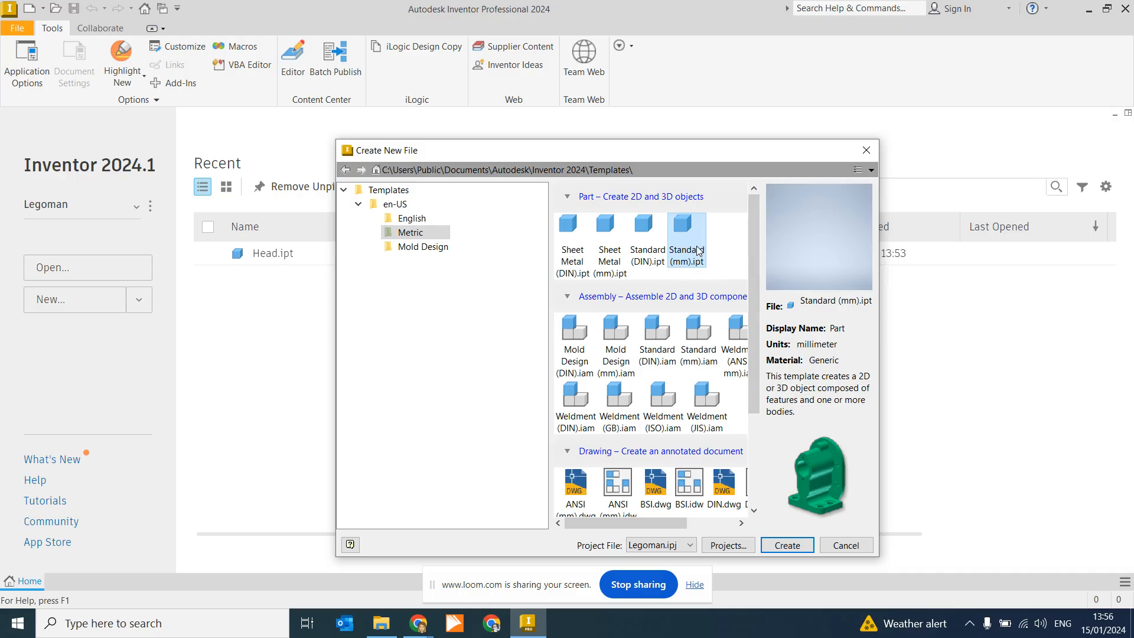
pyautogui.click(787, 545)
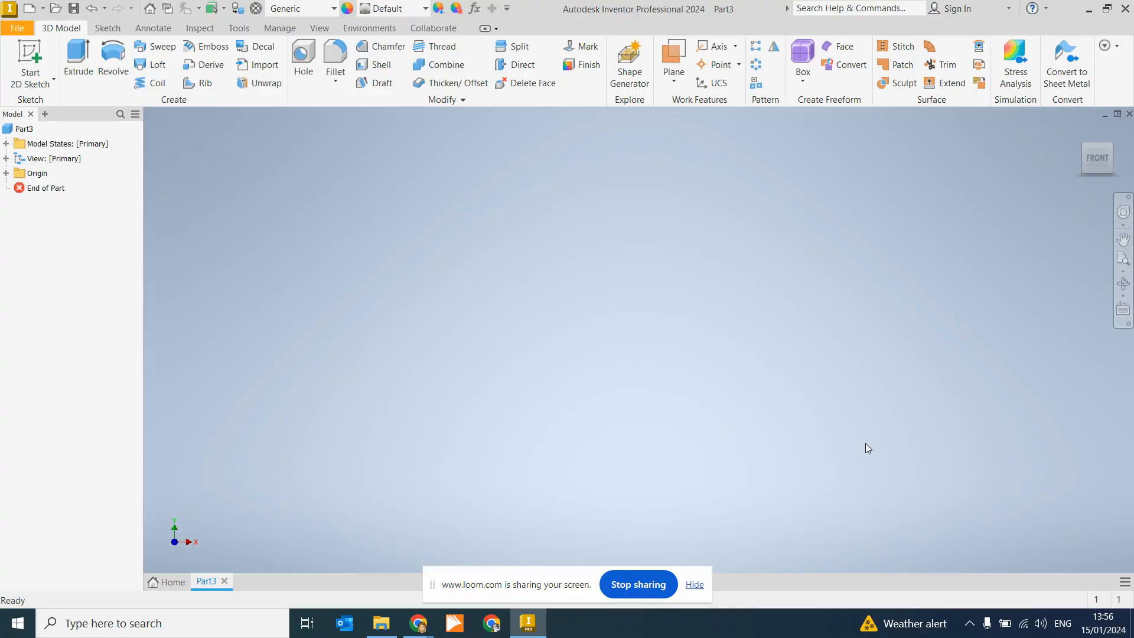
# Step: On an origin plane, sketch a 16 × 8 mm center rectangle at the origin, then finish Sketch1
pyautogui.click(20, 54)
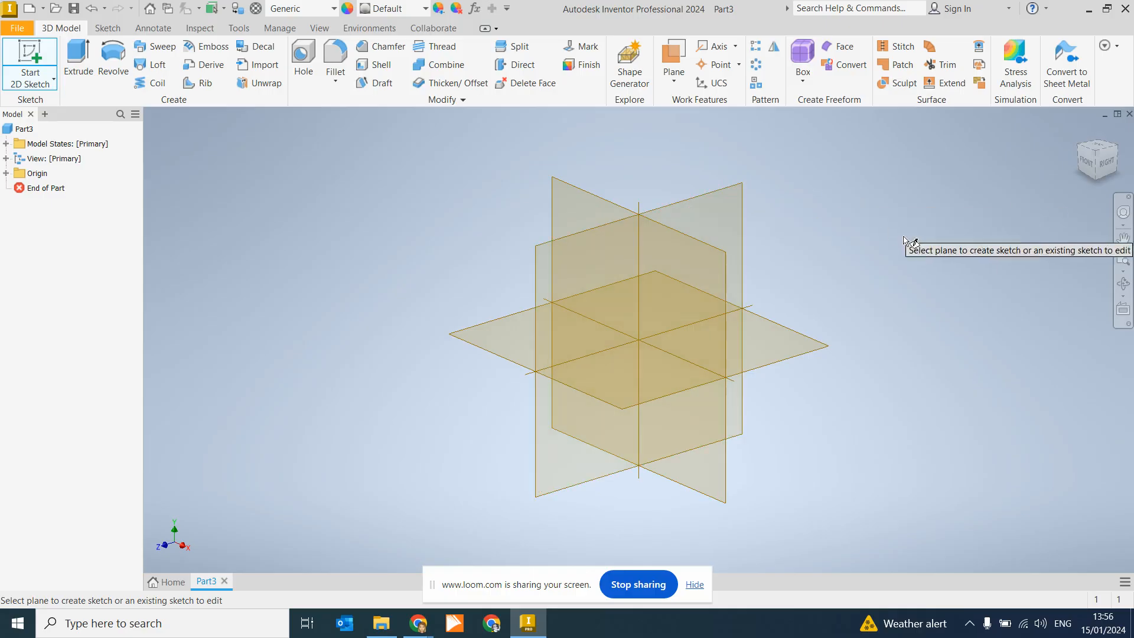
pyautogui.click(788, 351)
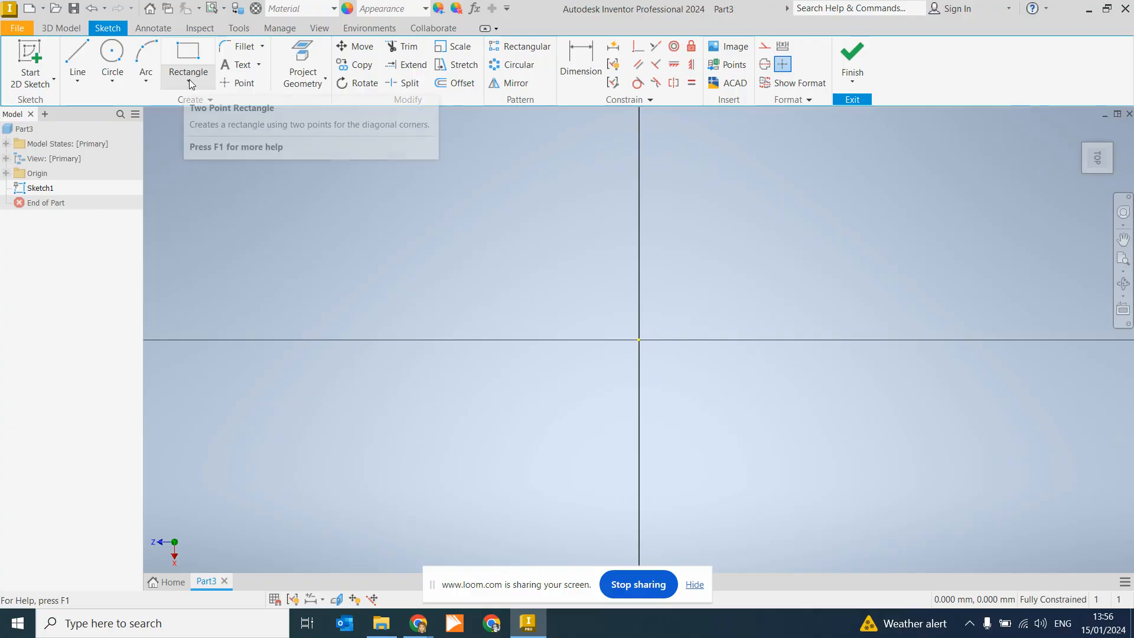
pyautogui.click(203, 83)
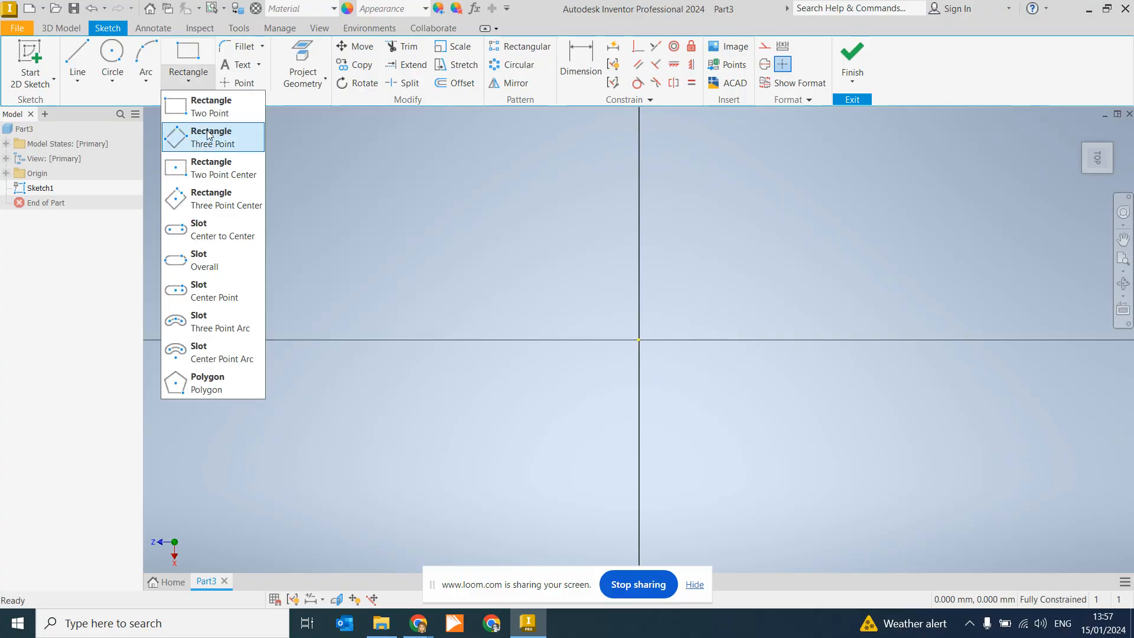
pyautogui.click(216, 175)
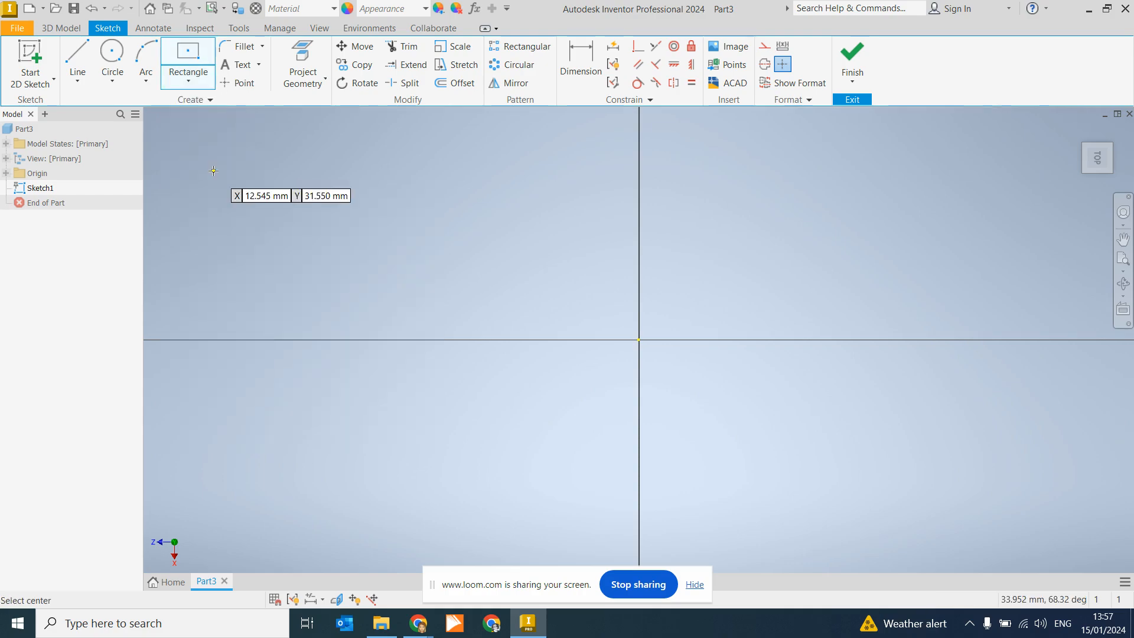
pyautogui.click(638, 339)
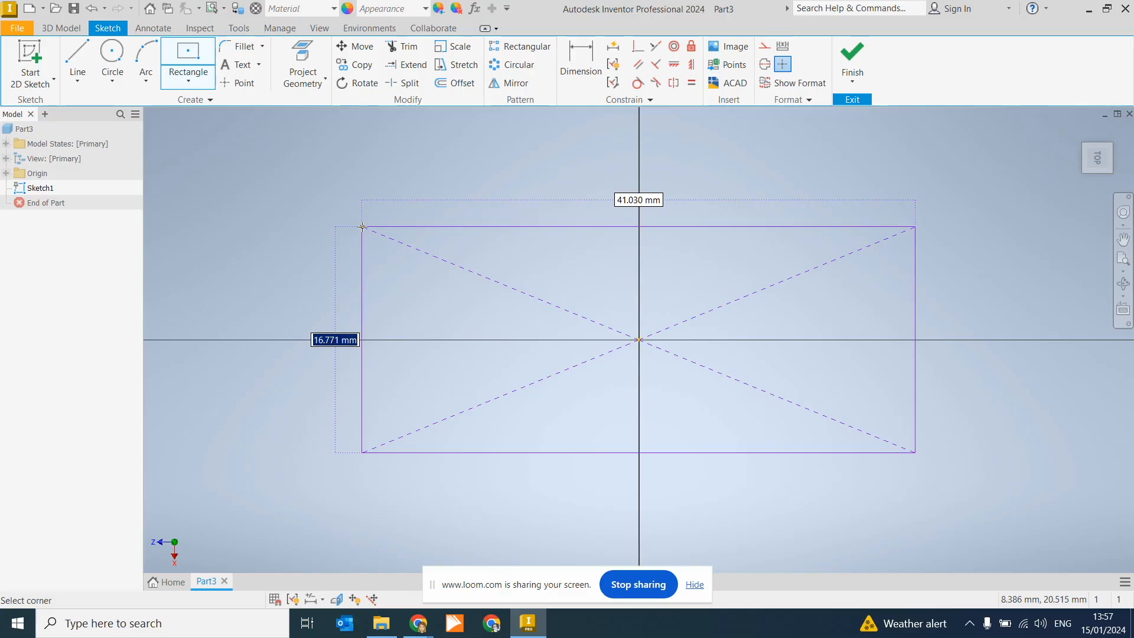
pyautogui.write('16')
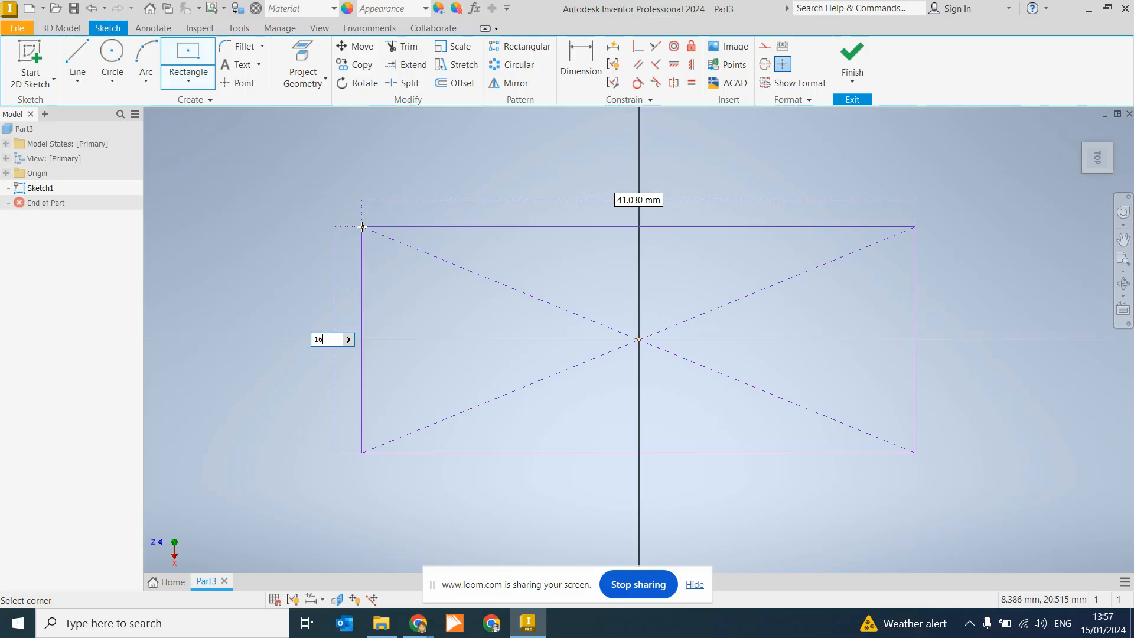
pyautogui.press('Tab')
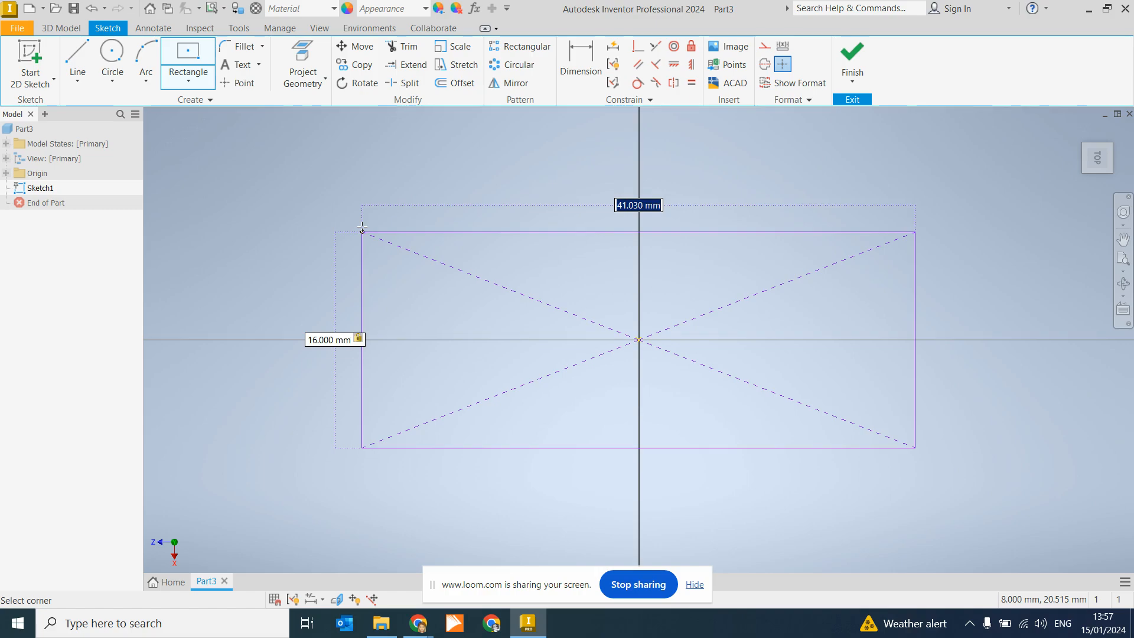
pyautogui.write('8')
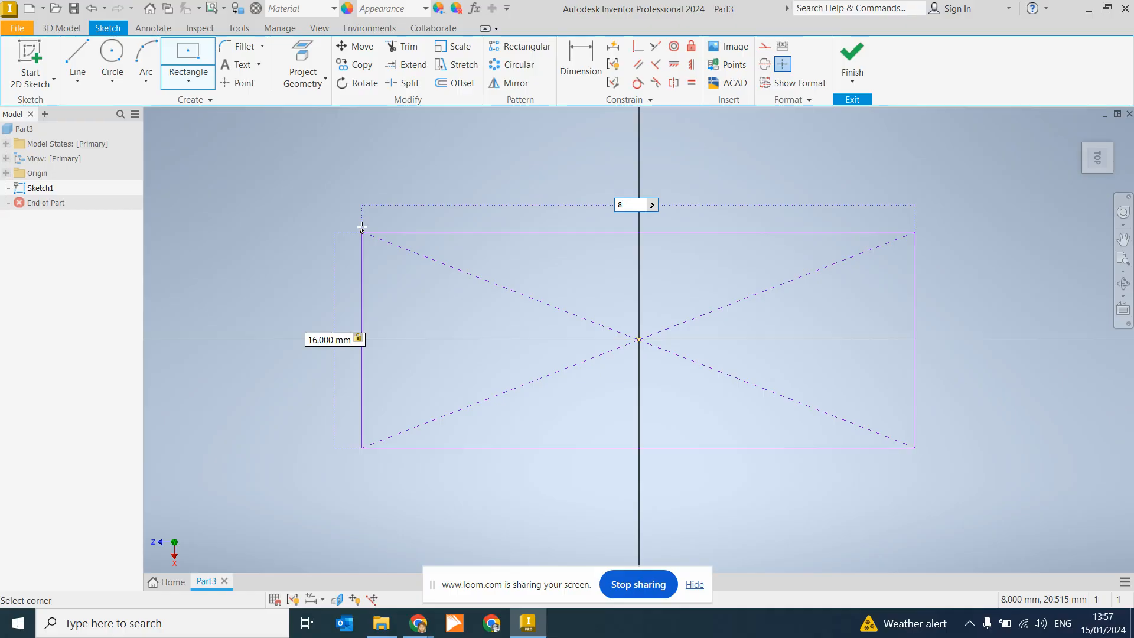
pyautogui.press('Tab')
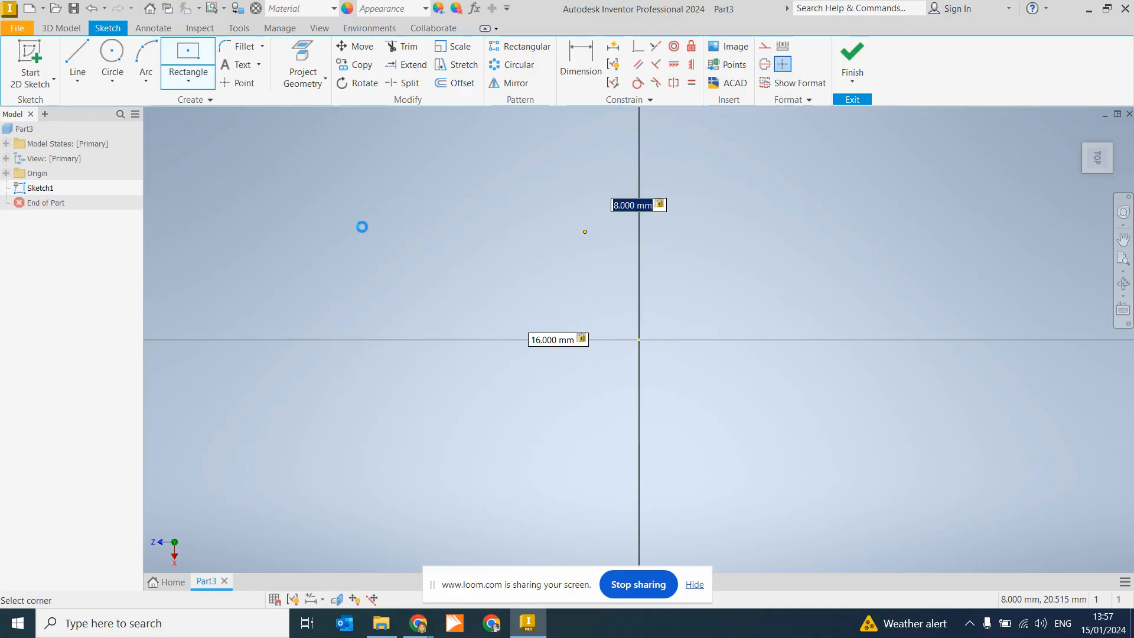
pyautogui.press('Return')
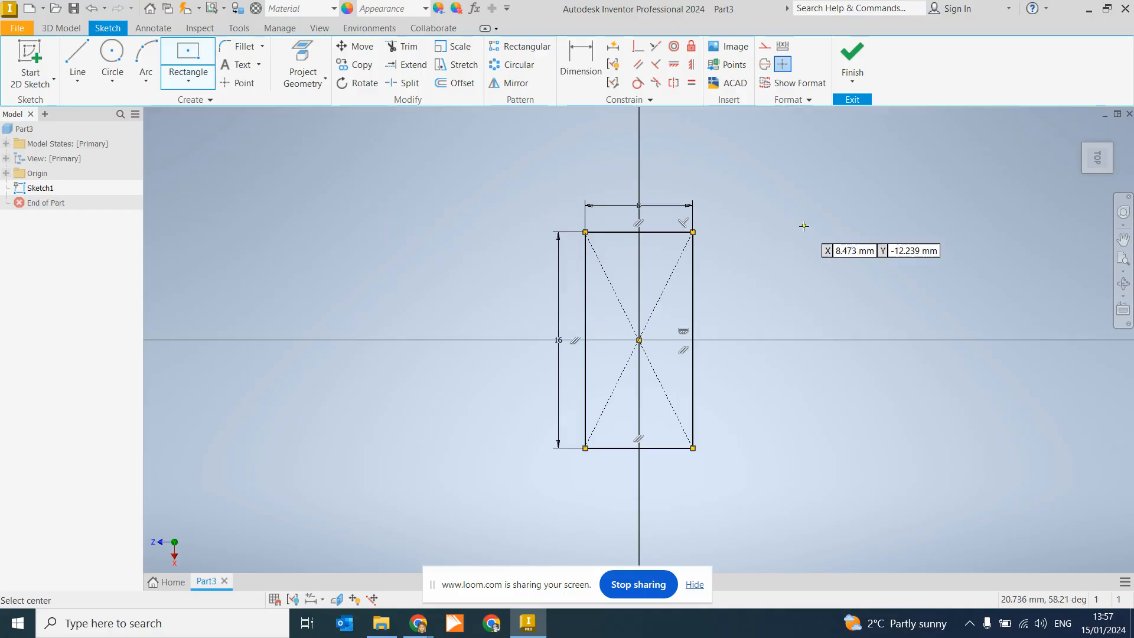
pyautogui.click(863, 85)
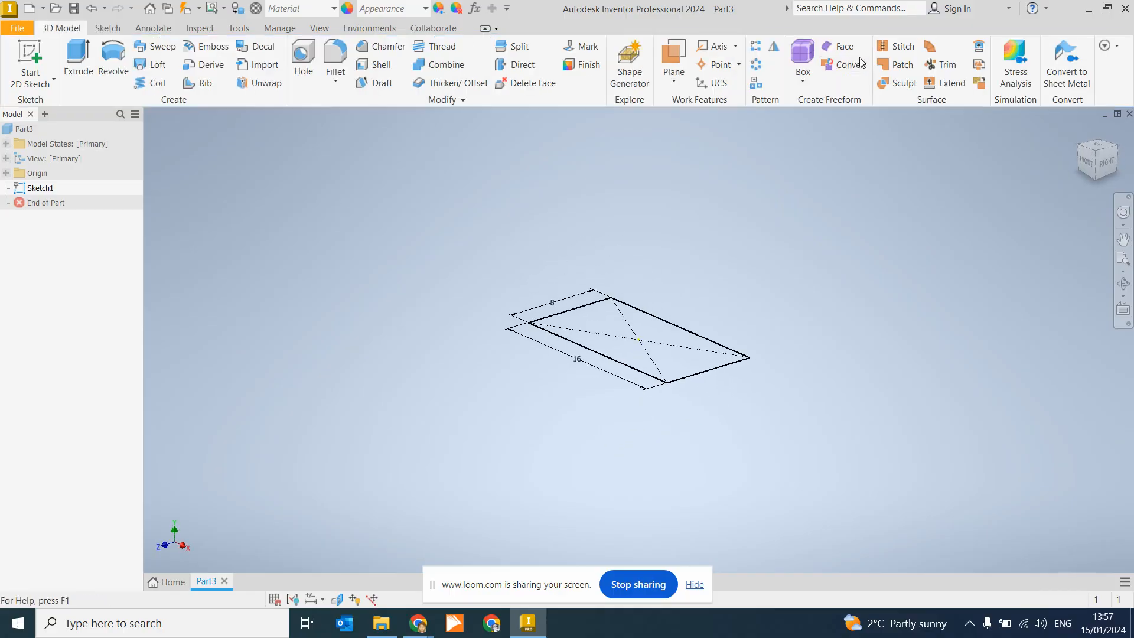
# Step: Review the Waist drawing PDF, then return to the part in Inventor
pyautogui.moveTo(428, 630)
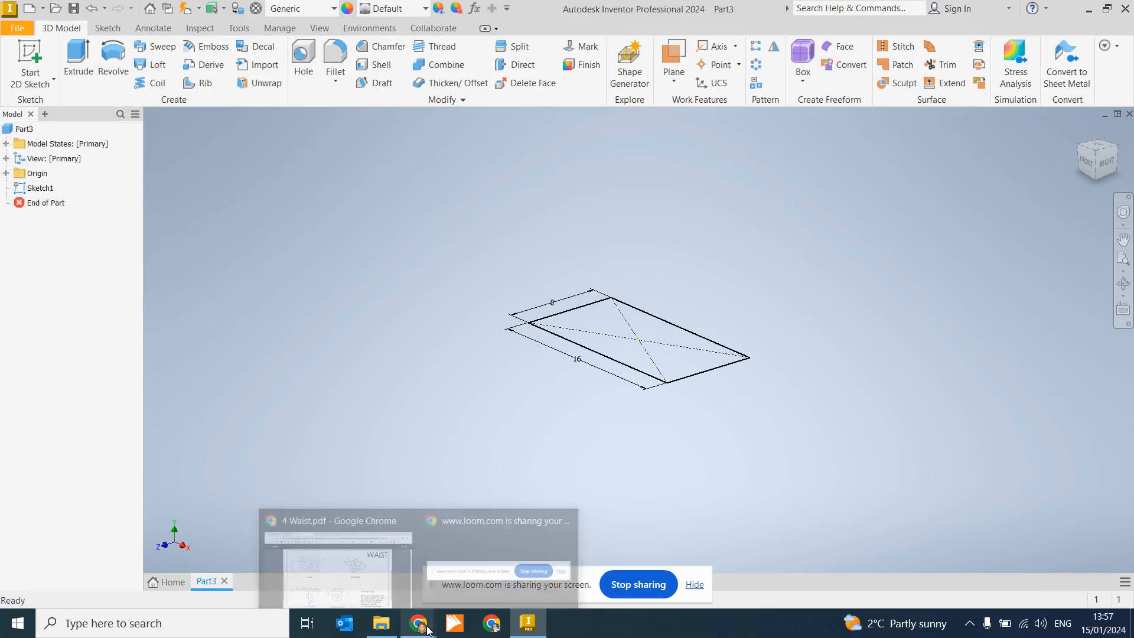
pyautogui.click(354, 582)
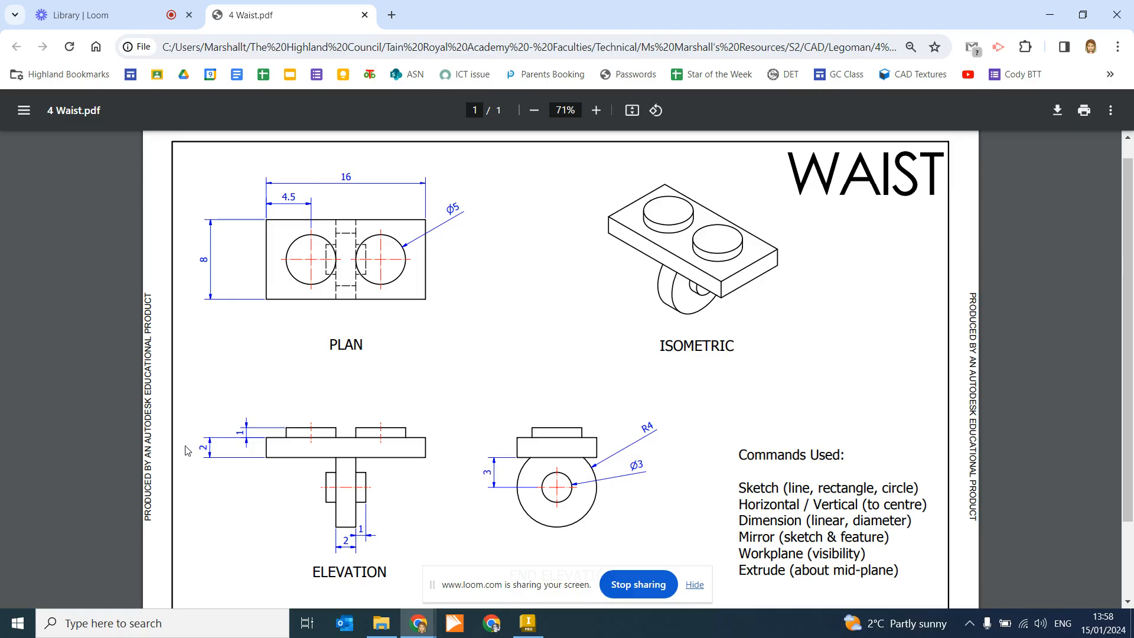
pyautogui.click(527, 622)
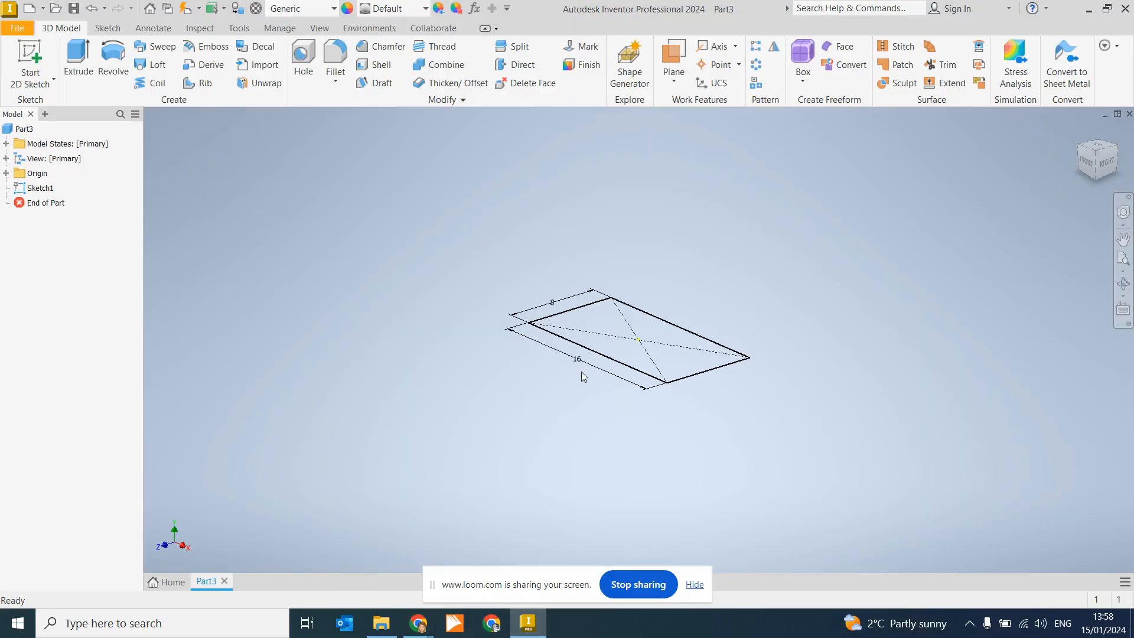
# Step: Extrude the 16 × 8 rectangle 2 mm into a solid plate, then bring the drawing back up
pyautogui.click(78, 62)
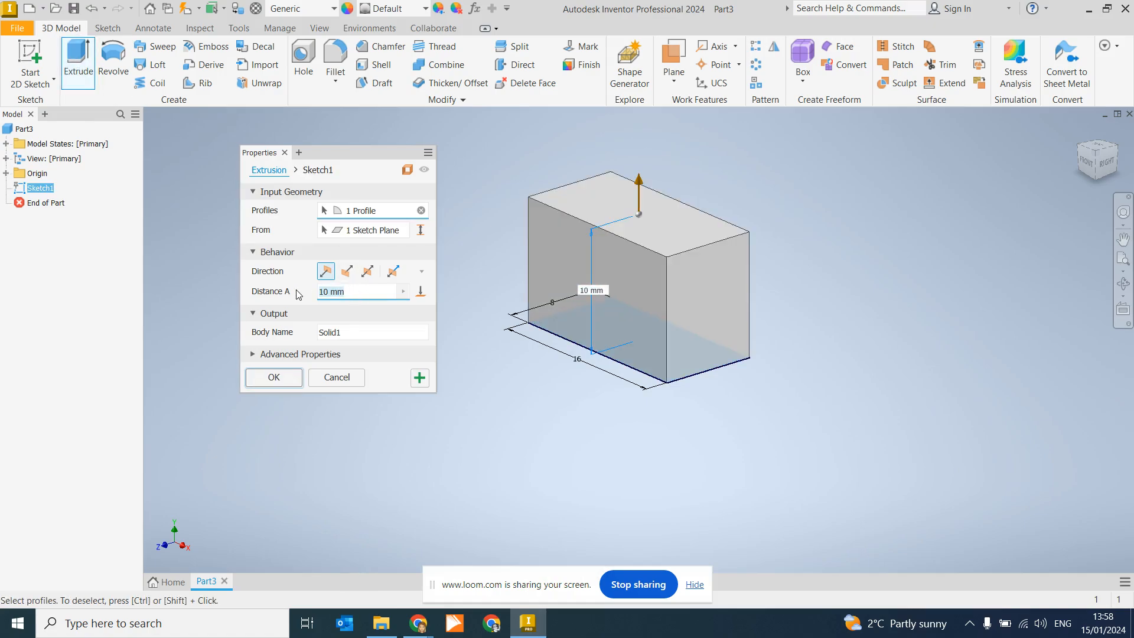
pyautogui.write('2')
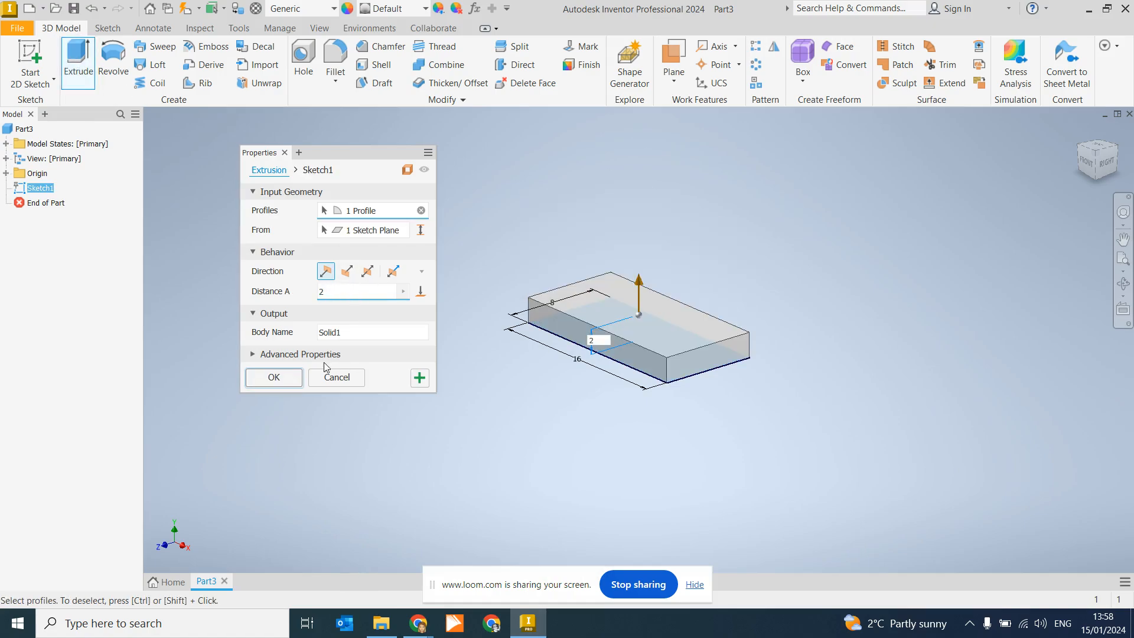
pyautogui.click(288, 376)
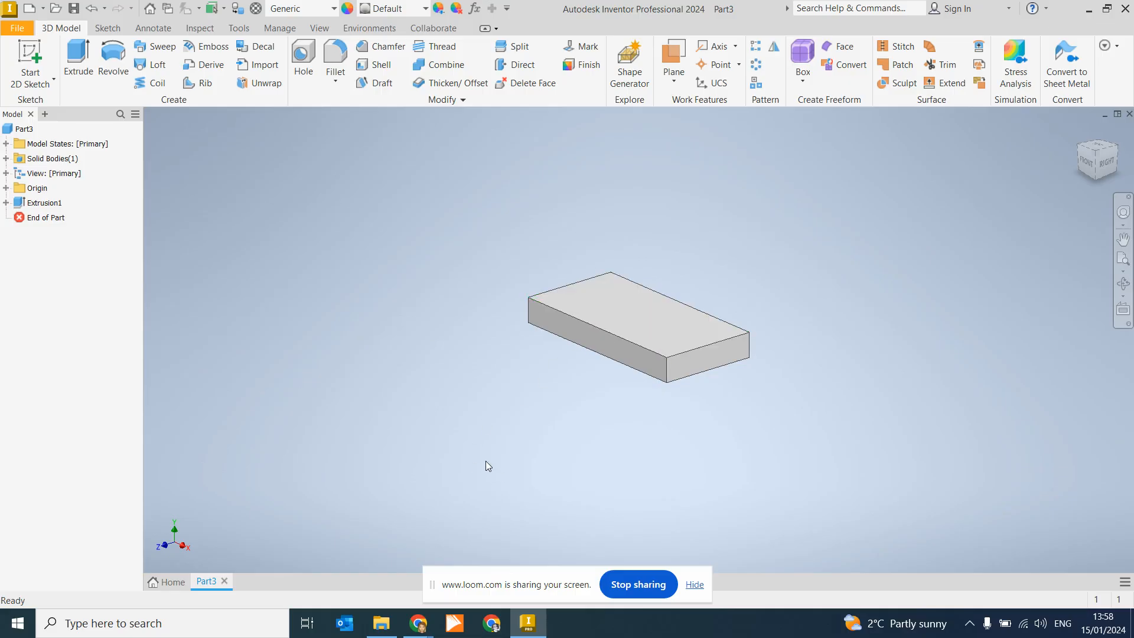
pyautogui.moveTo(413, 620)
pyautogui.click(358, 562)
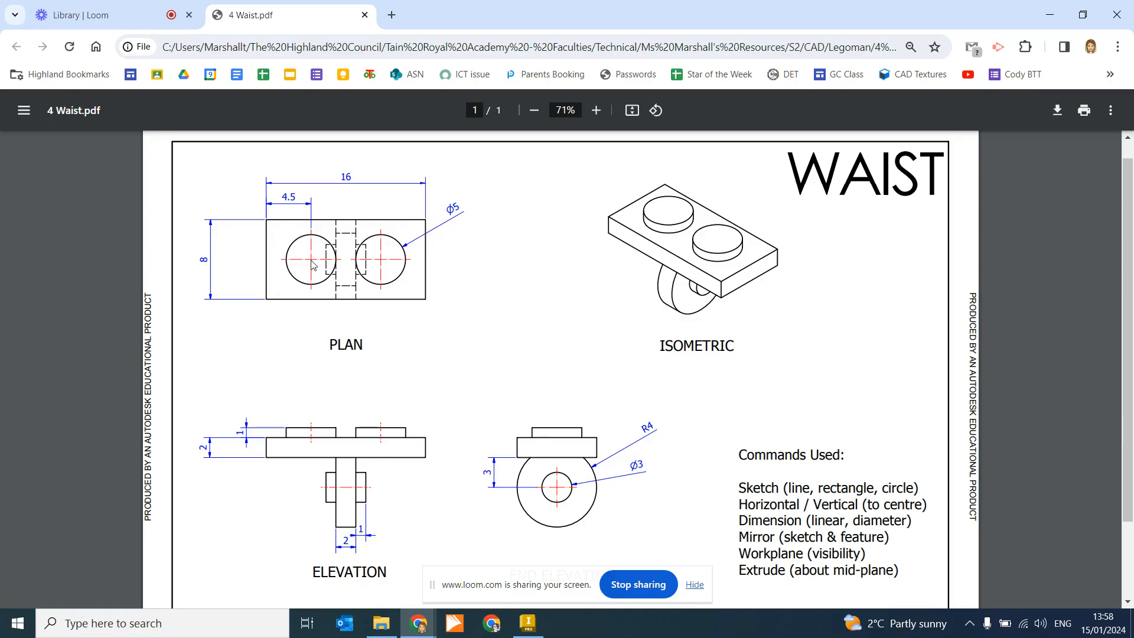
# Step: Highlight the 4.5 mm stud offset on the Waist plan, then return to Inventor
pyautogui.moveTo(279, 199); pyautogui.dragTo(296, 199)
pyautogui.click(443, 263)
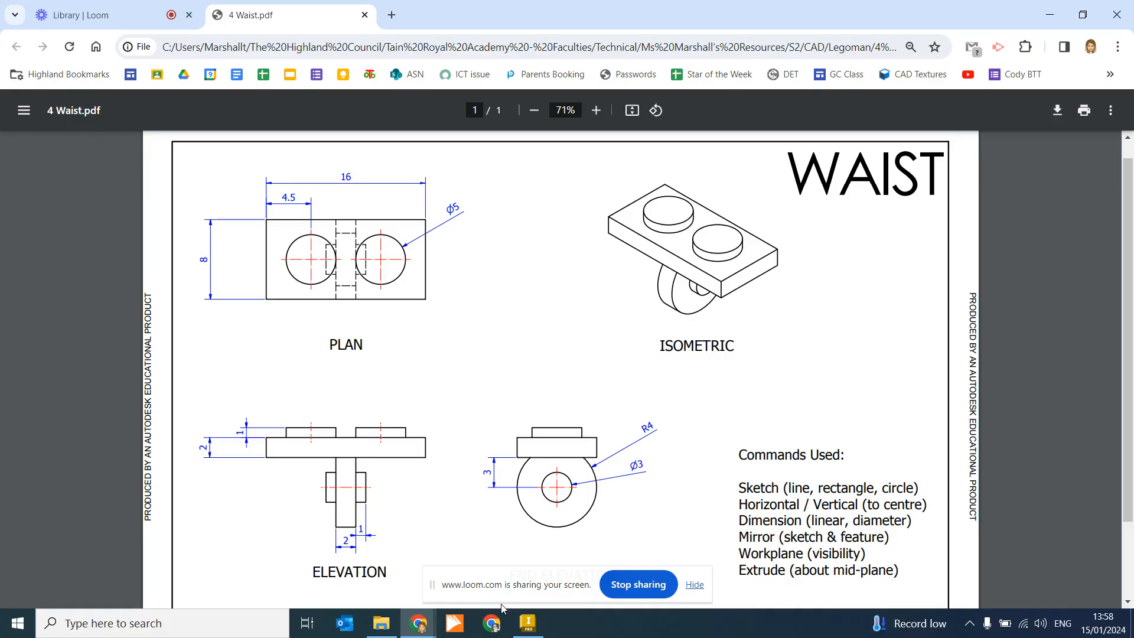
pyautogui.click(528, 623)
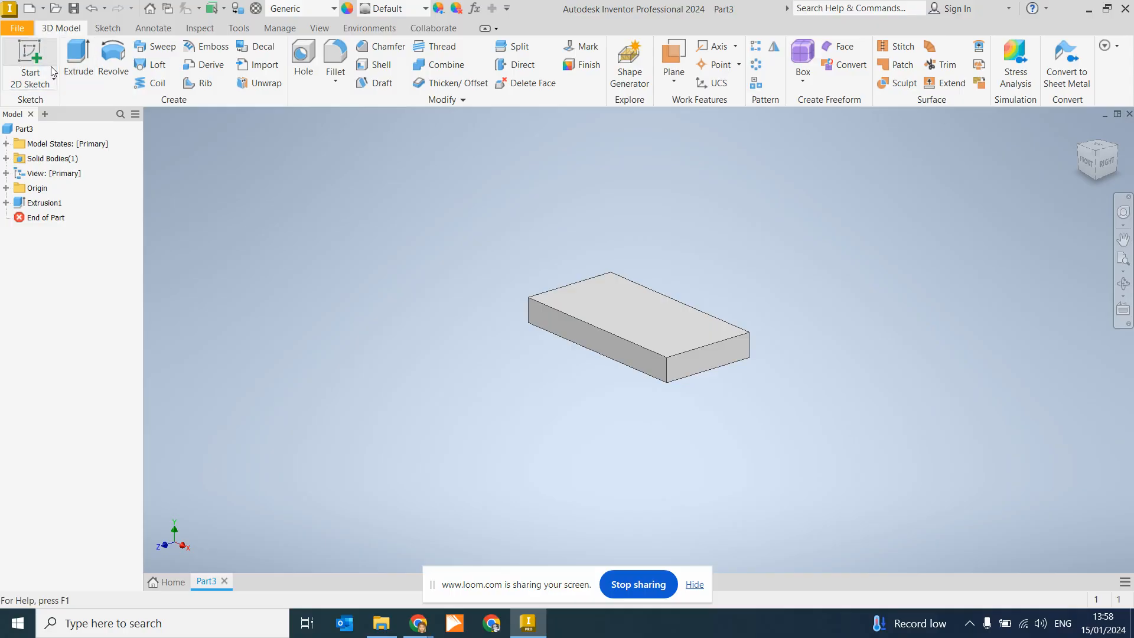
# Step: On the plate's top face, sketch two Ø5 mm circles on the vertical axis, one above and one below centre
pyautogui.click(30, 62)
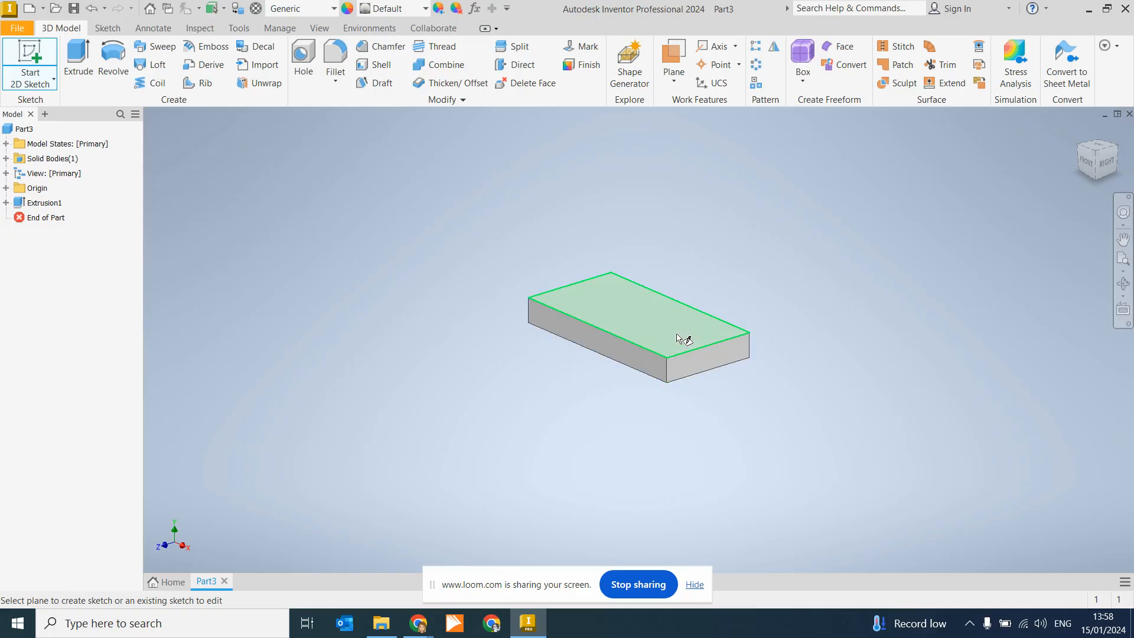
pyautogui.click(640, 304)
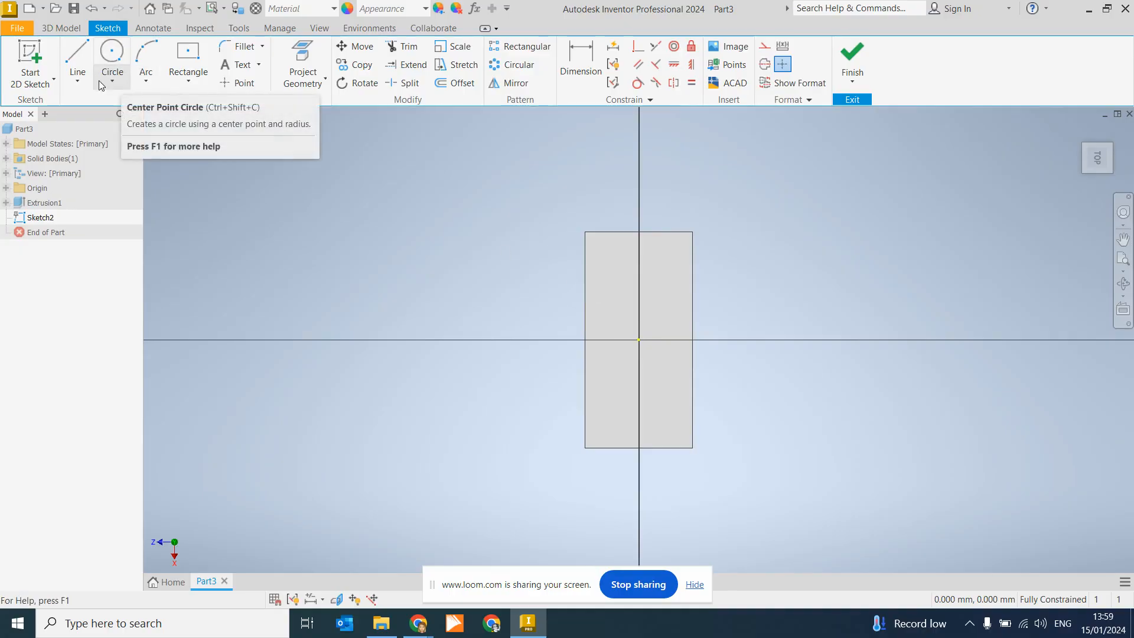
pyautogui.click(121, 54)
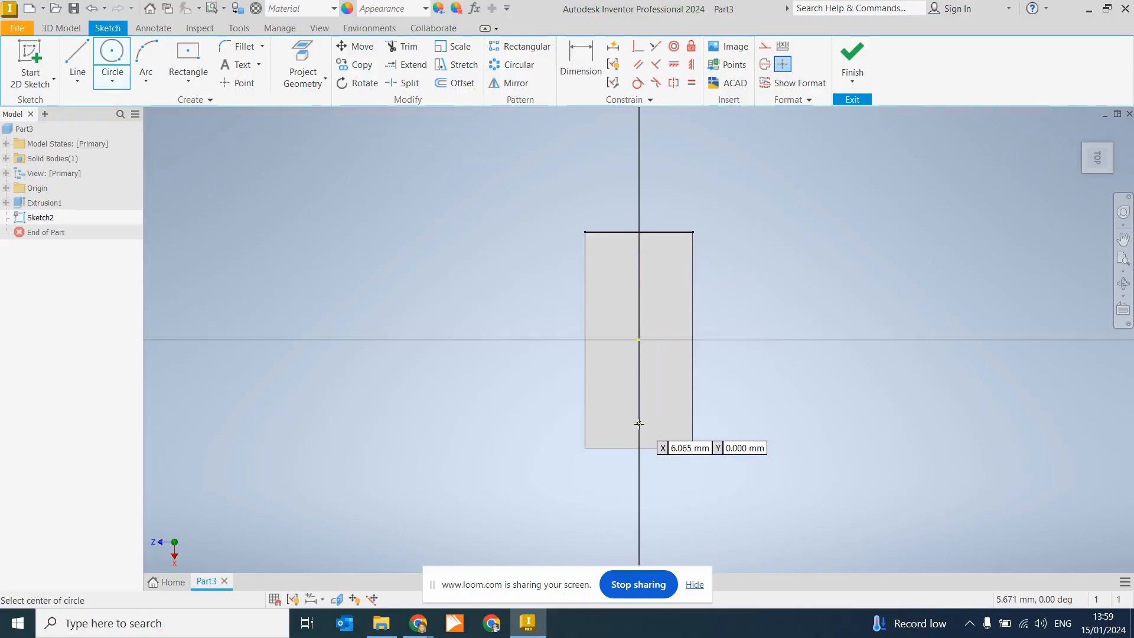
pyautogui.click(639, 281)
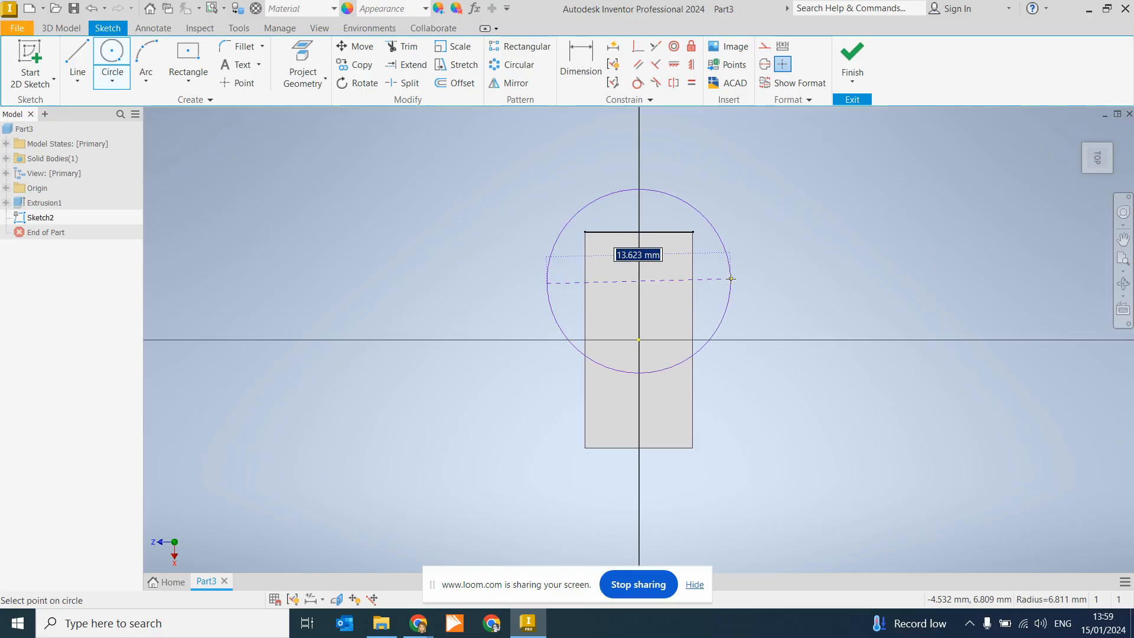
pyautogui.write('5')
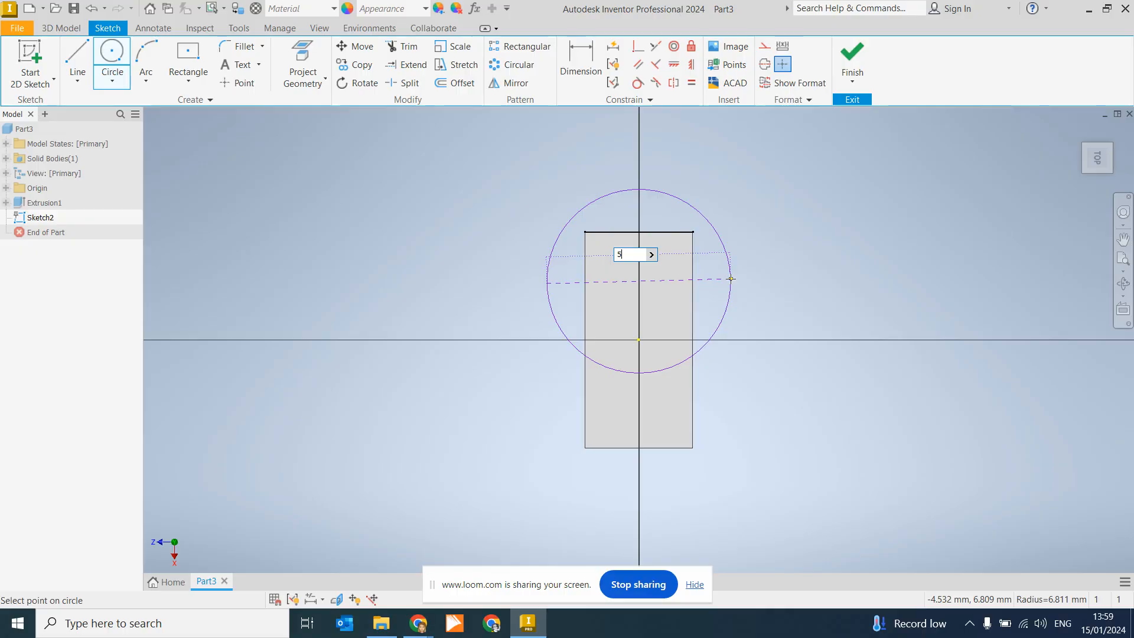
pyautogui.press('Return')
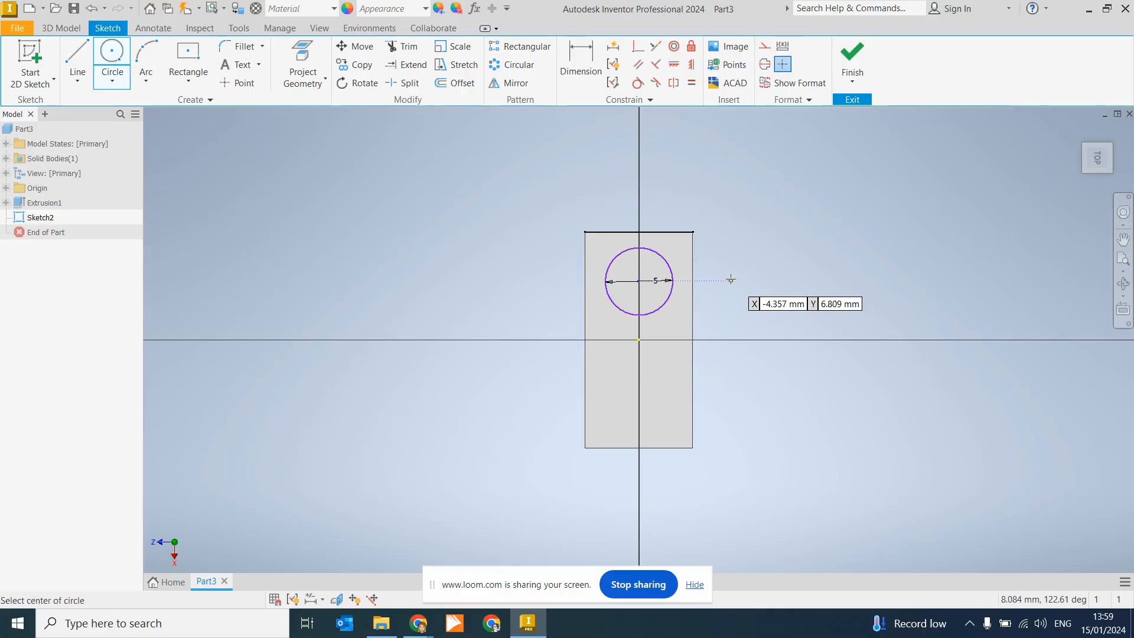
pyautogui.click(640, 398)
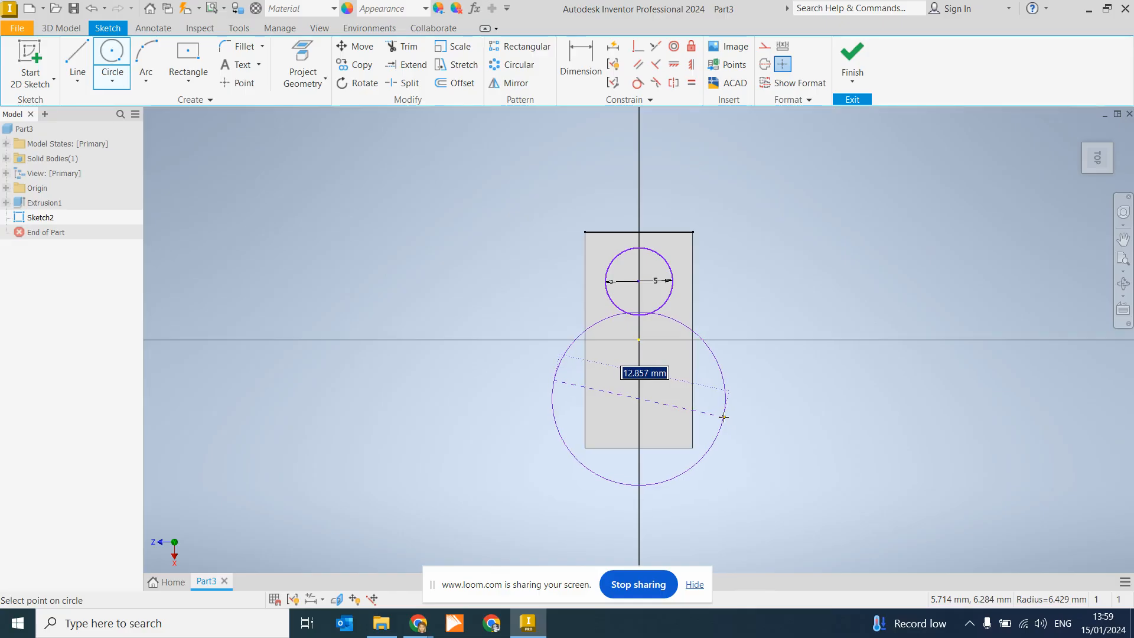
pyautogui.write('5')
pyautogui.press('Return')
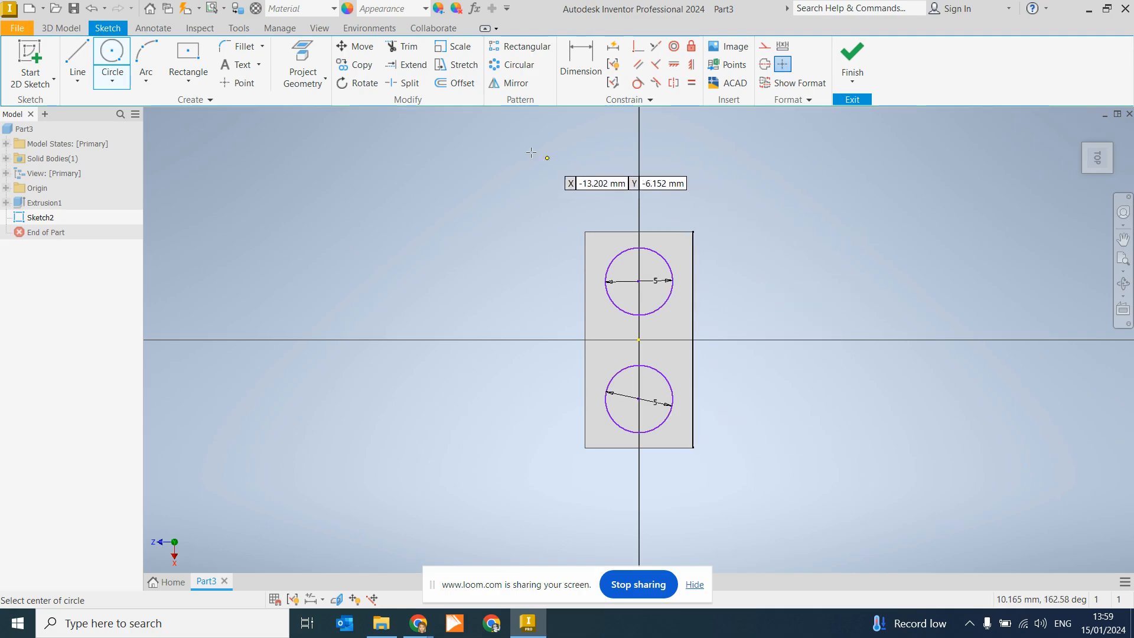
pyautogui.click(116, 63)
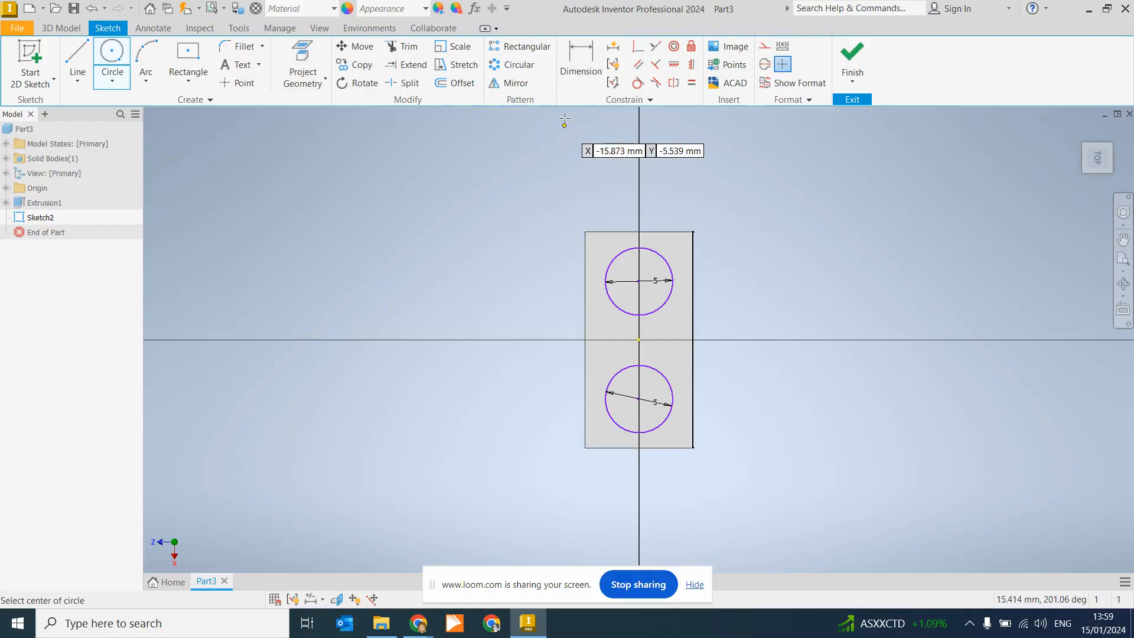
# Step: Dimension the upper circle's centre 4.5 mm from the plate's top edge
pyautogui.click(571, 59)
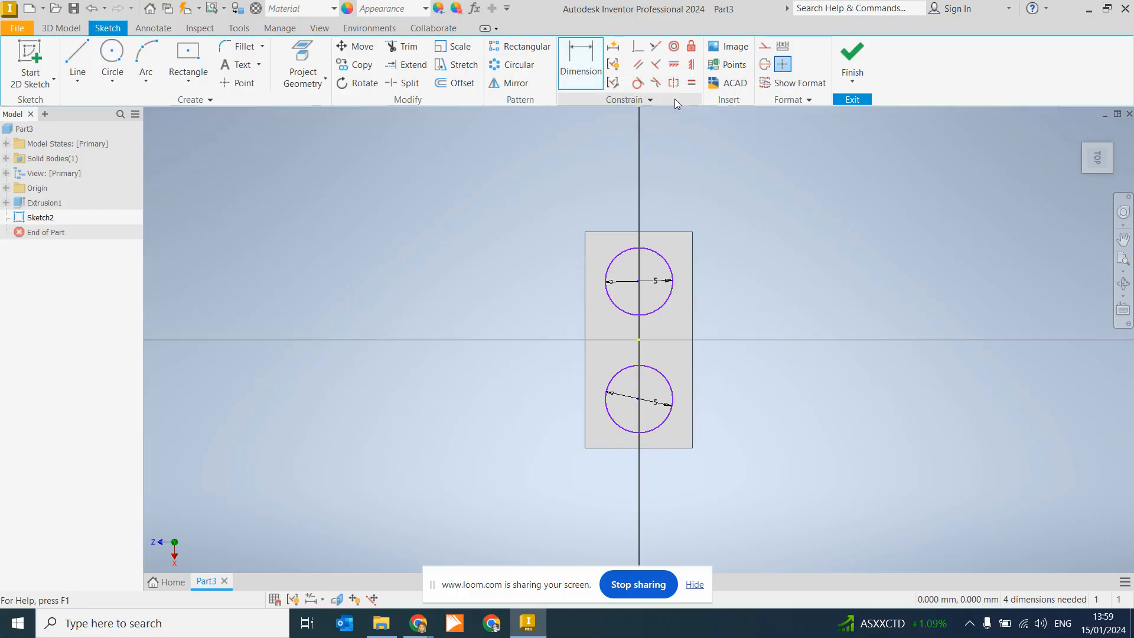
pyautogui.click(659, 235)
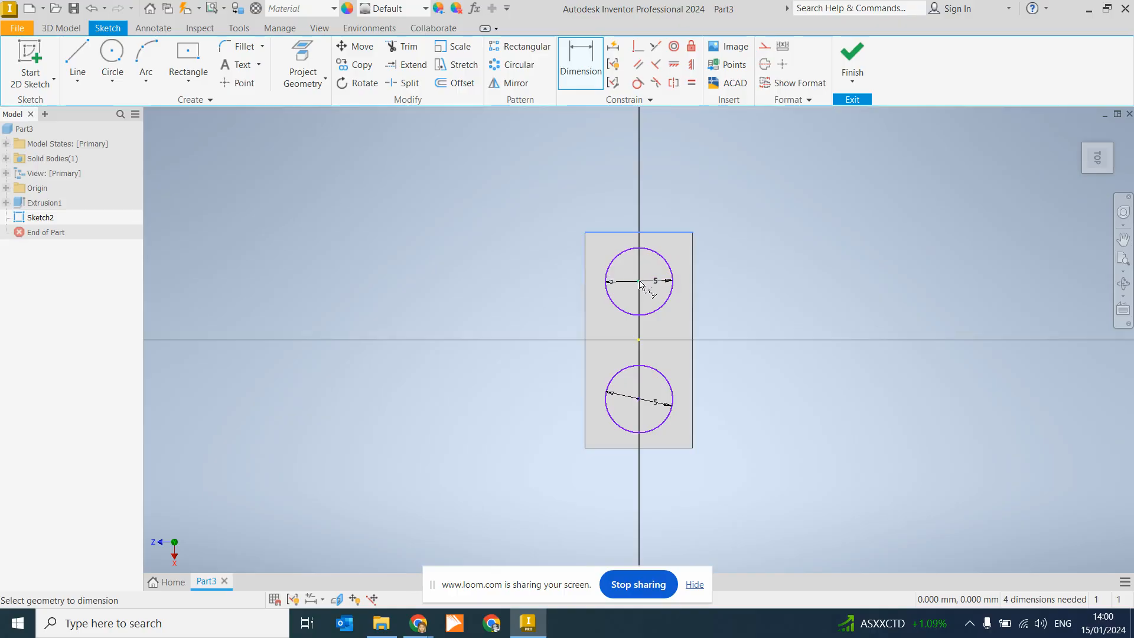
pyautogui.click(639, 281)
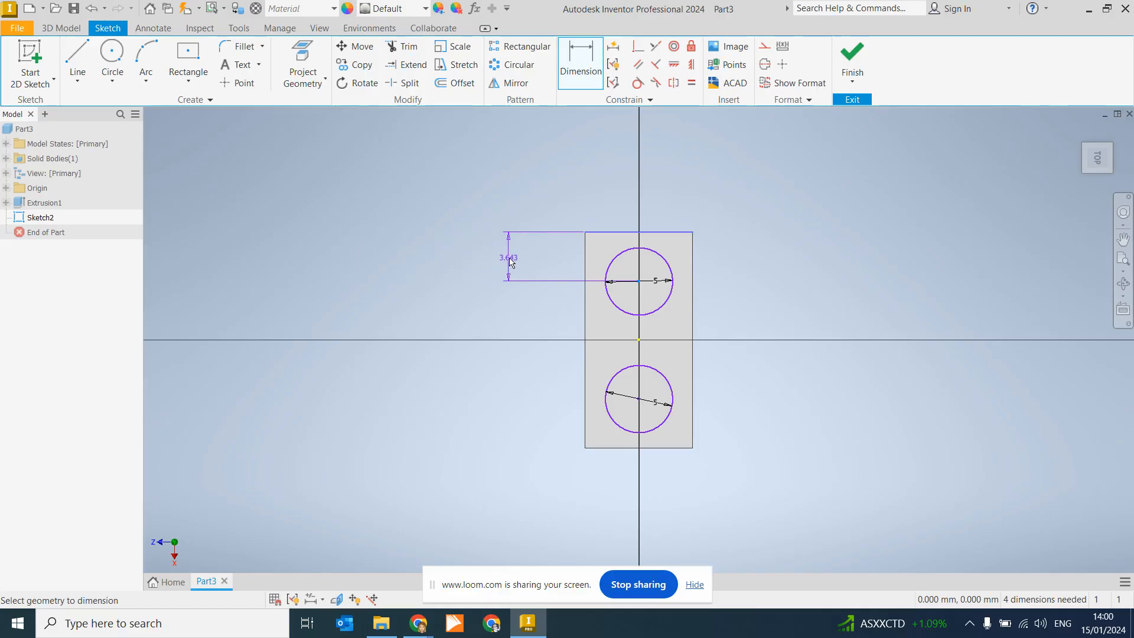
pyautogui.click(510, 262)
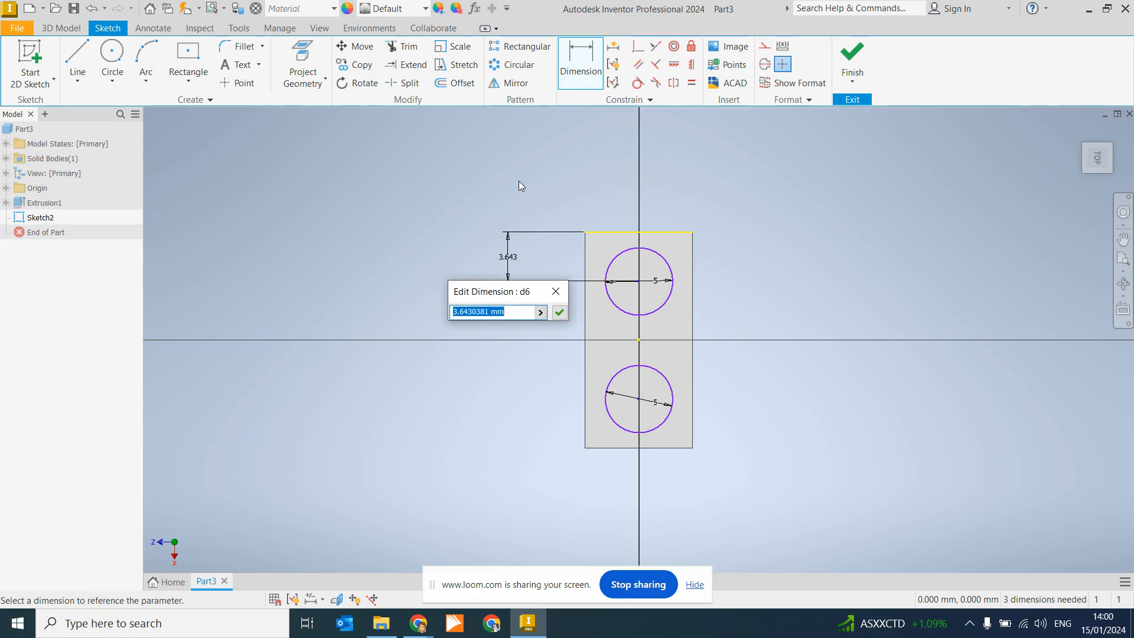
pyautogui.write('4.5')
pyautogui.press('Return')
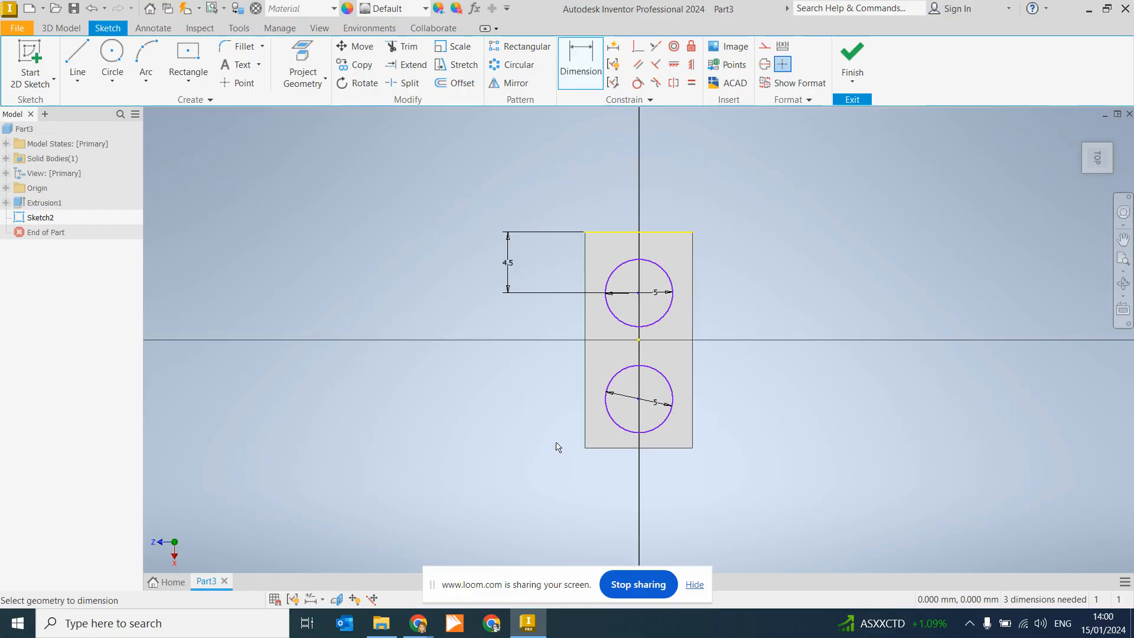
# Step: Dimension the lower circle's centre 4.5 mm from the bottom edge and finish the sketch
pyautogui.click(624, 448)
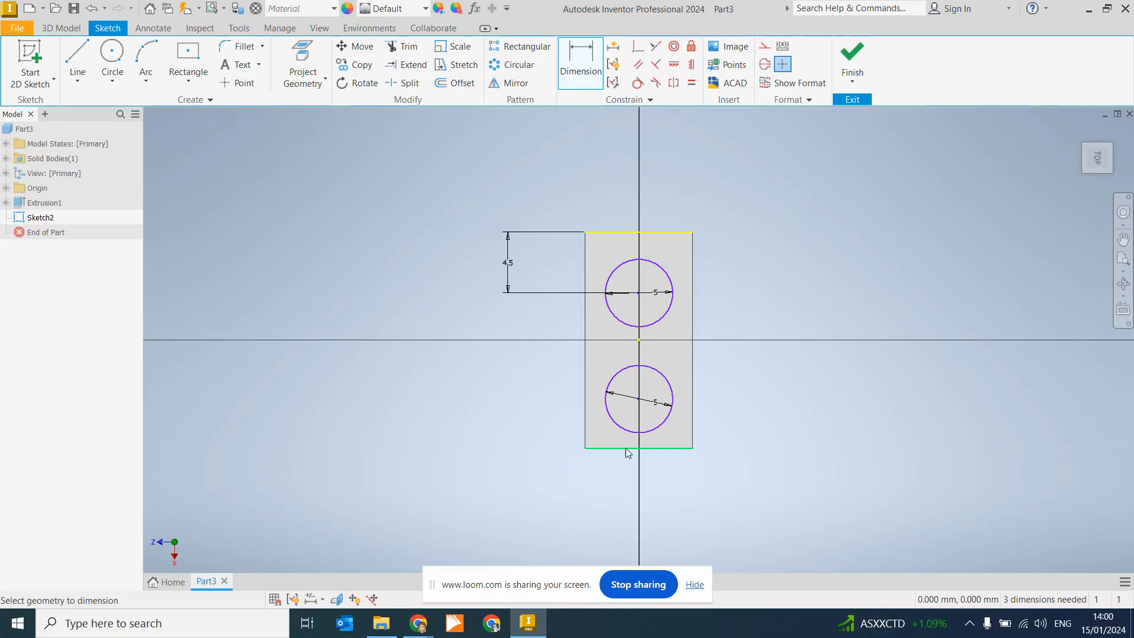
pyautogui.click(638, 402)
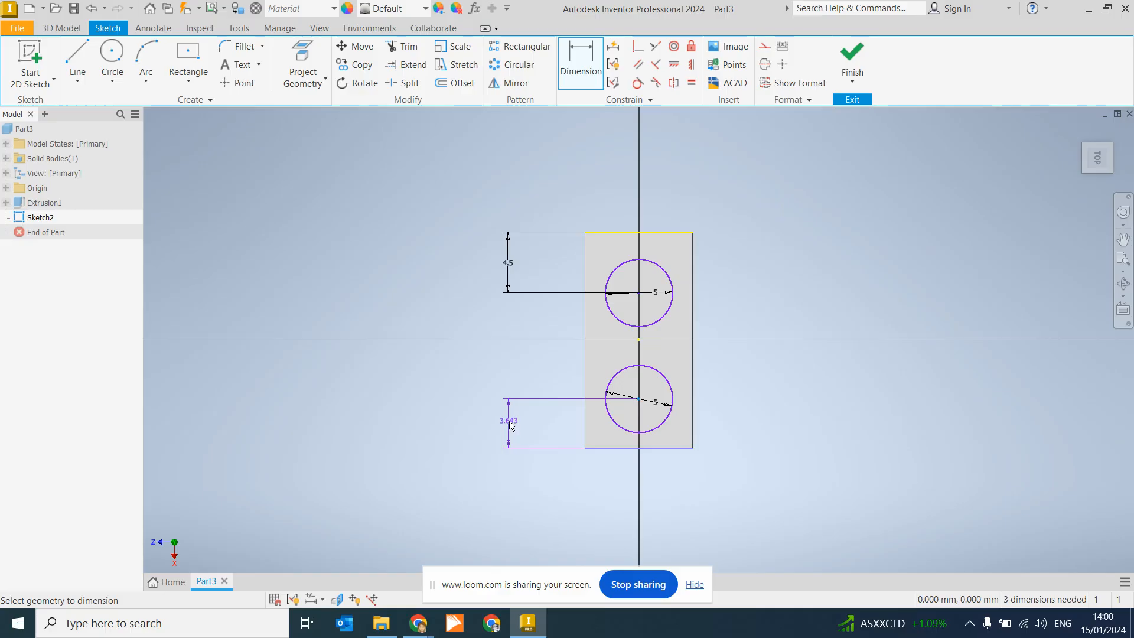
pyautogui.click(510, 419)
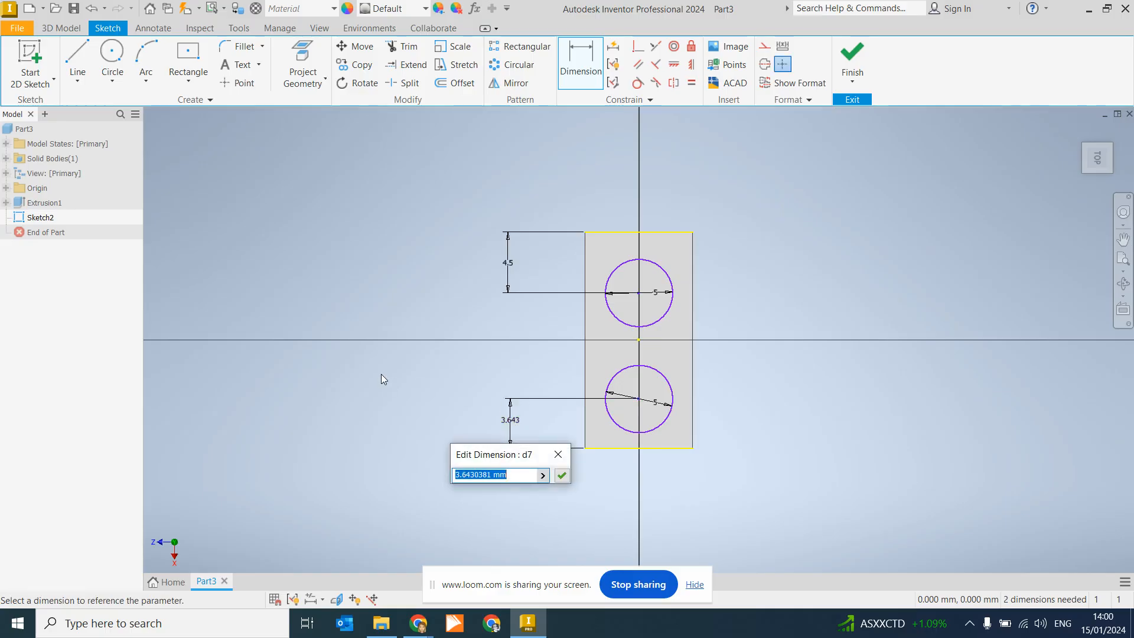
pyautogui.write('4.5')
pyautogui.press('Return')
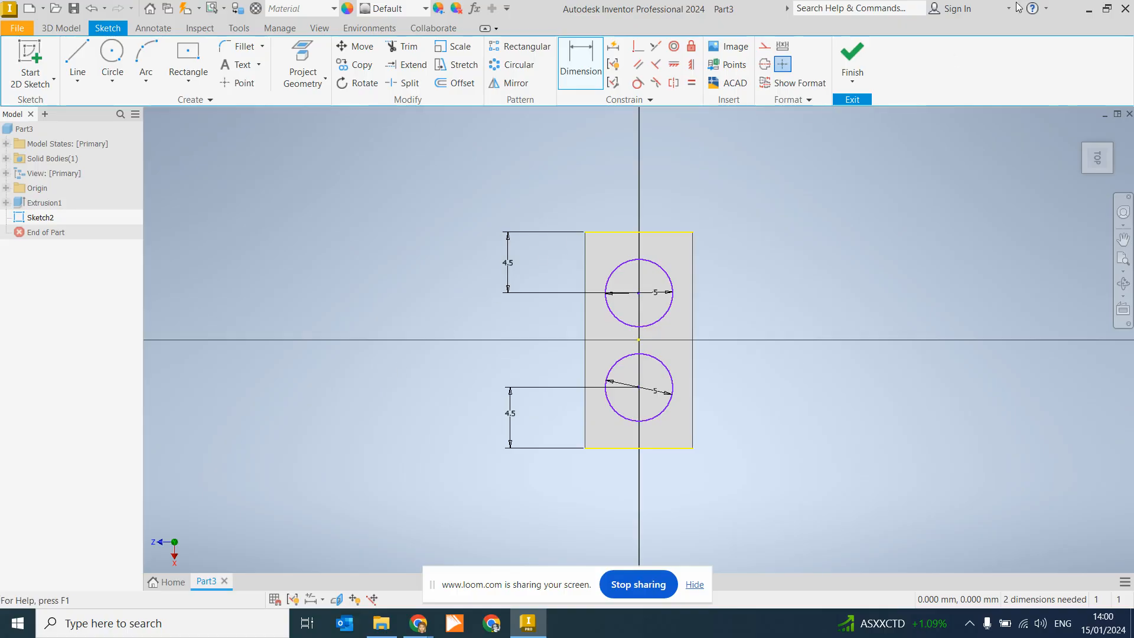
pyautogui.click(852, 53)
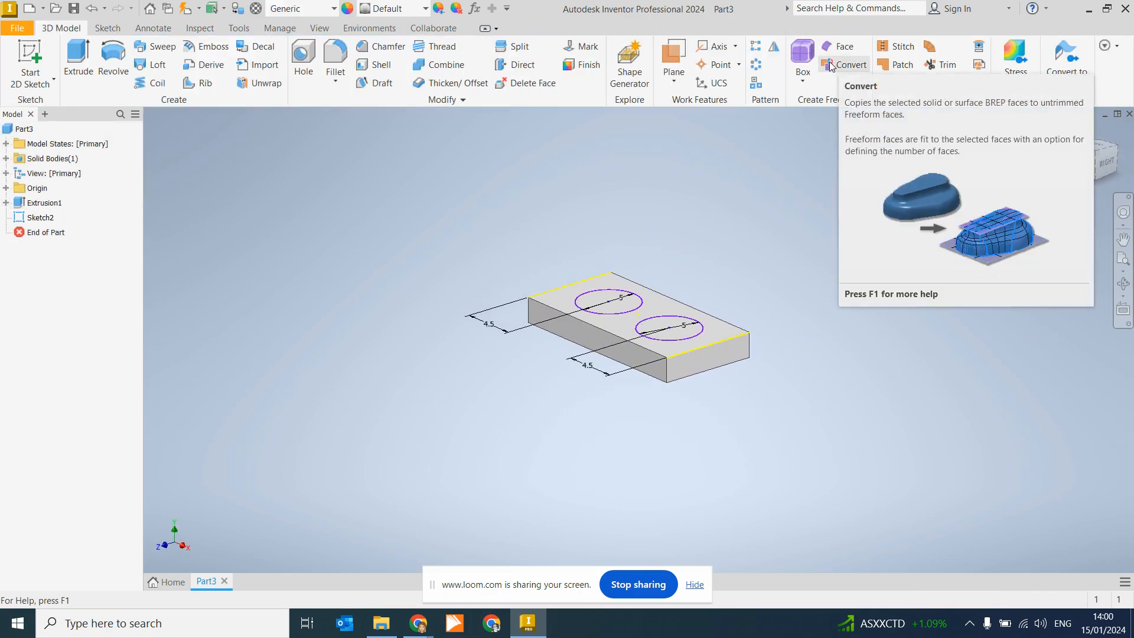
pyautogui.moveTo(418, 623)
pyautogui.click(355, 563)
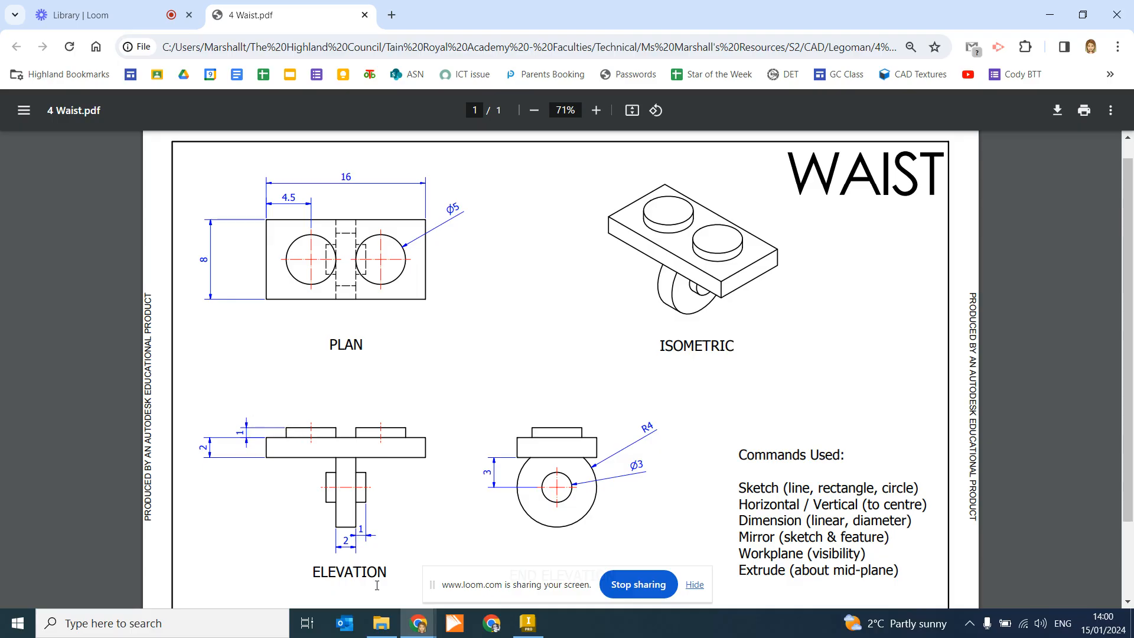
pyautogui.click(527, 627)
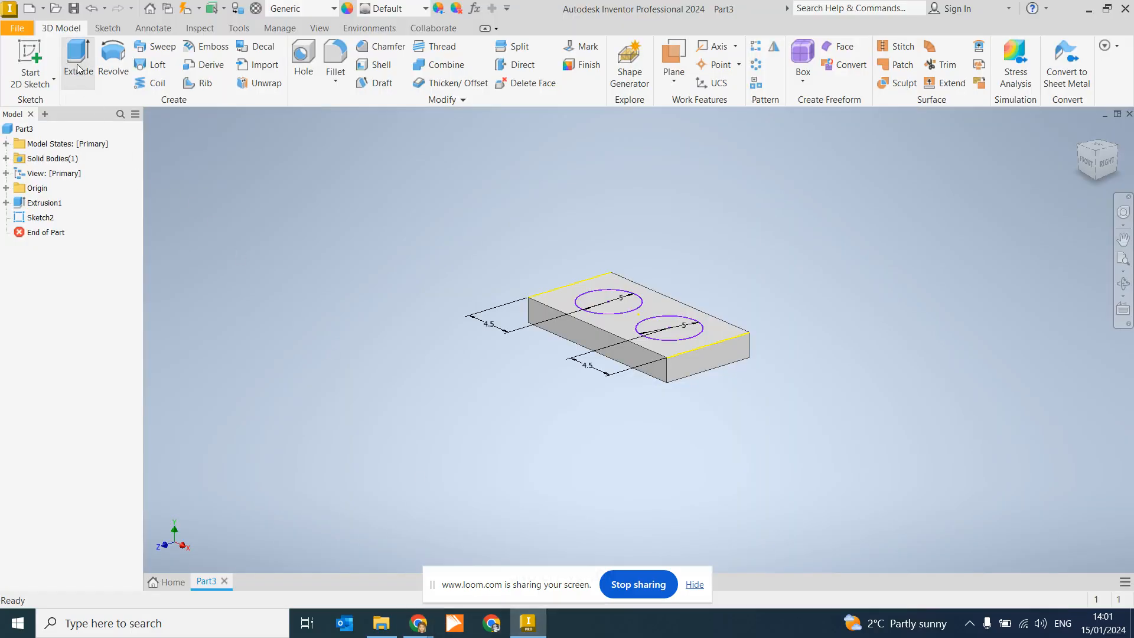
# Step: Extrude both Ø5 circles 1 mm as studs, then bring the Waist drawing PDF back up
pyautogui.click(78, 63)
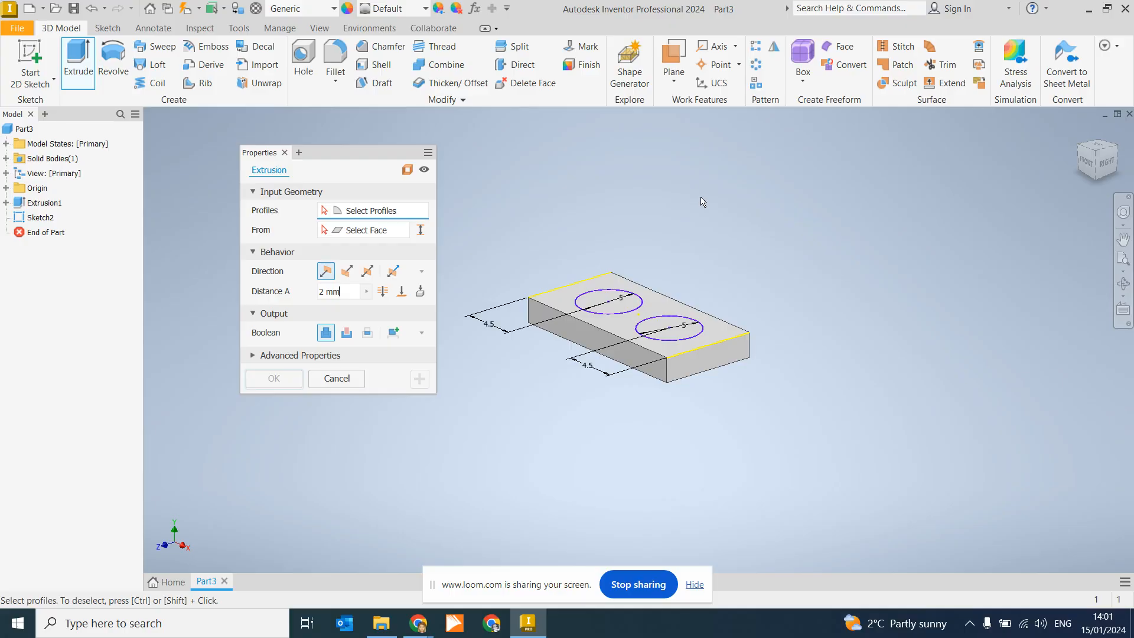
pyautogui.click(609, 298)
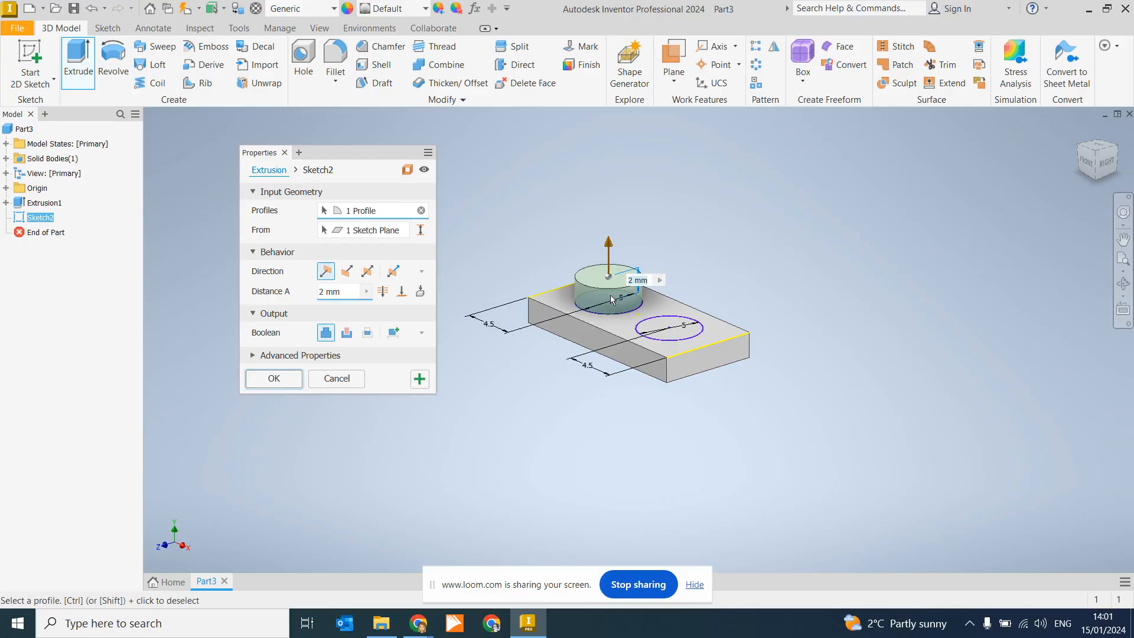
pyautogui.click(669, 326)
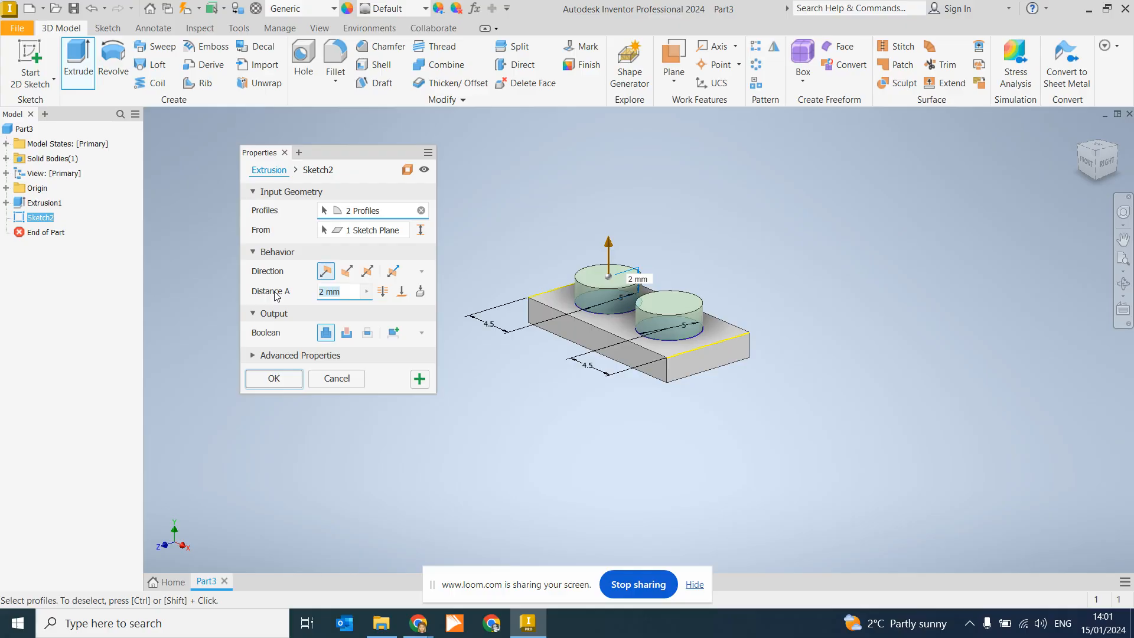
pyautogui.write('1')
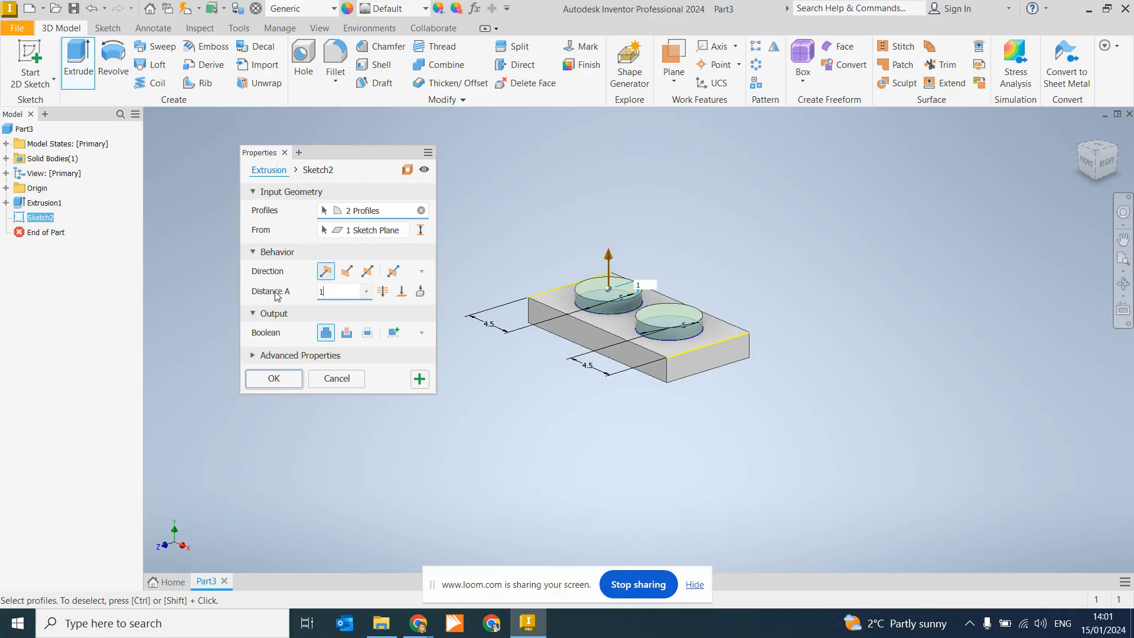
pyautogui.click(272, 379)
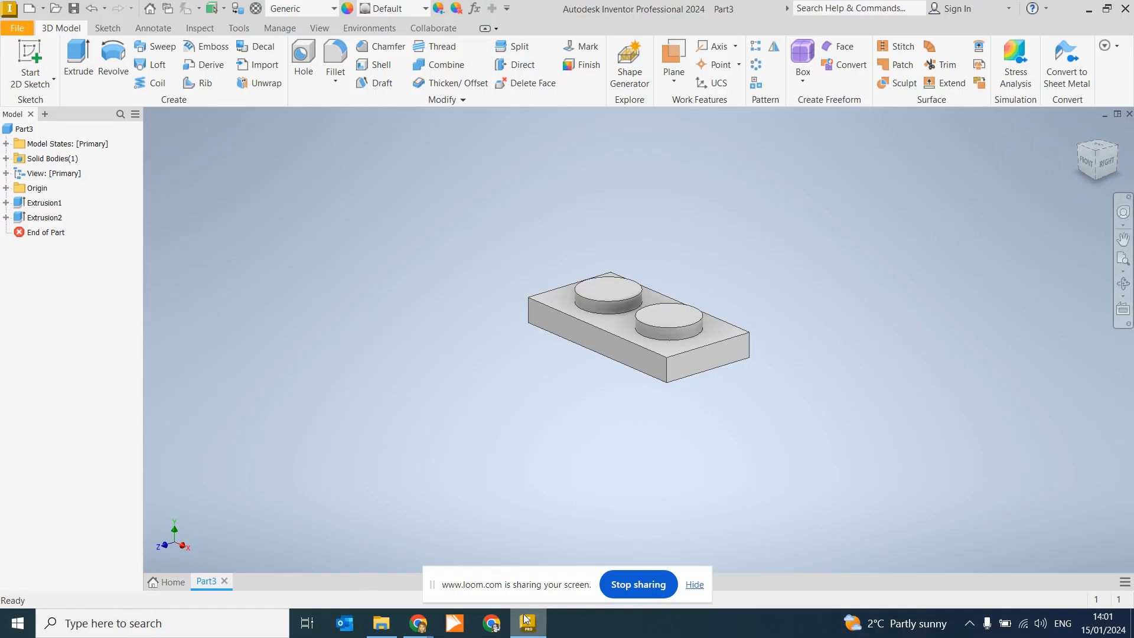
pyautogui.moveTo(417, 621)
pyautogui.click(385, 606)
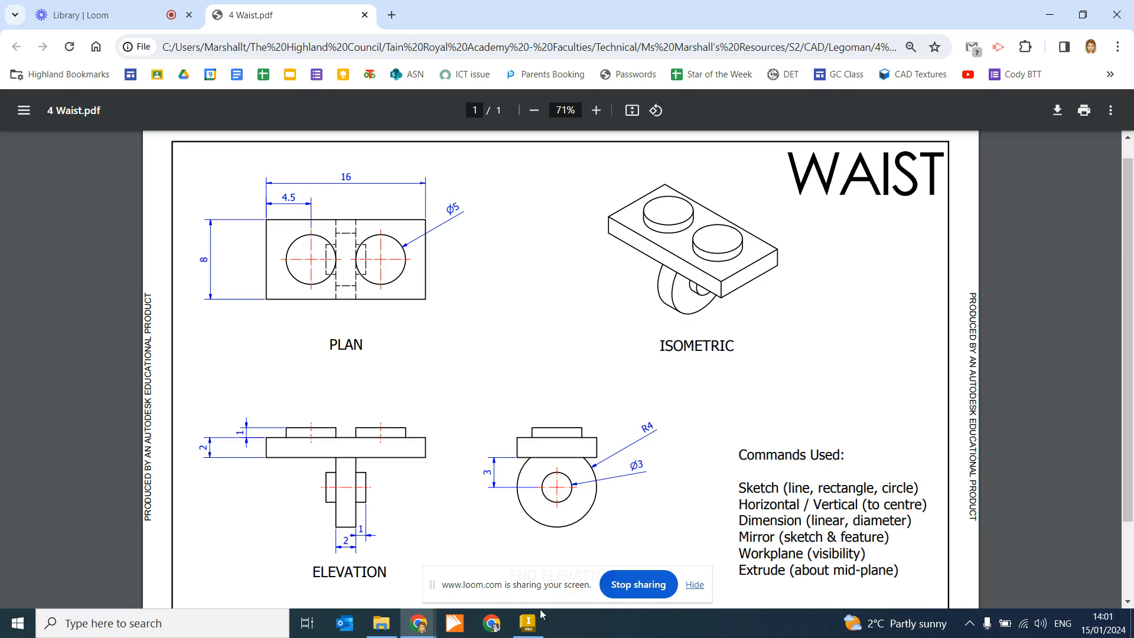
# Step: Return to Inventor to view the plate with its two studs
pyautogui.click(528, 623)
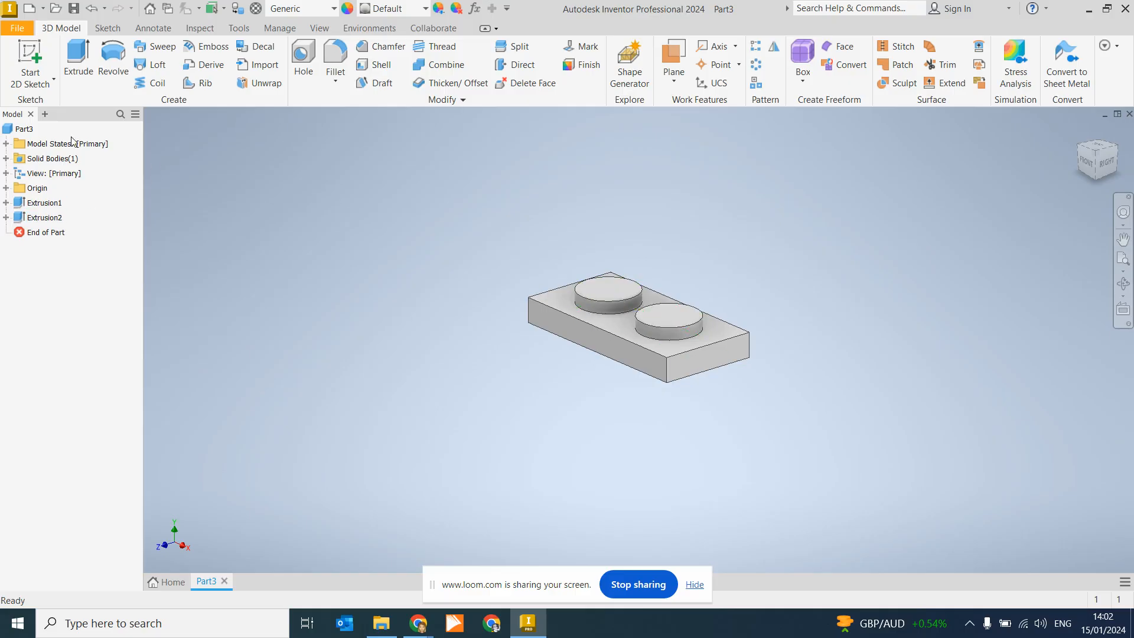
# Step: Expand Origin in the model browser and turn on YZ Plane visibility
pyautogui.click(35, 189)
pyautogui.click(37, 189)
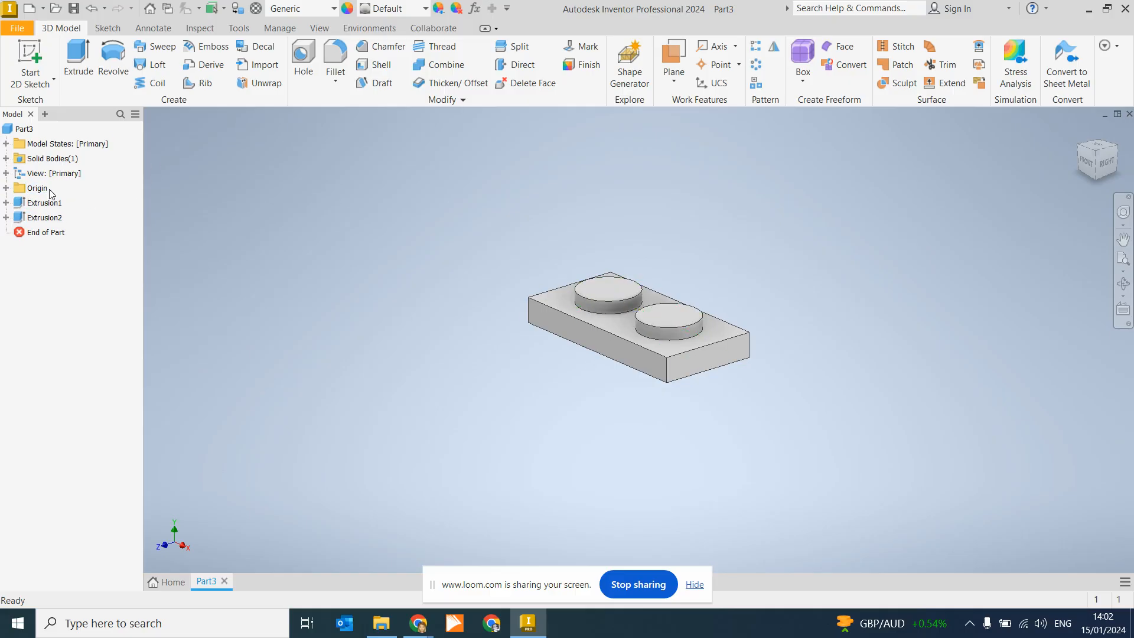
pyautogui.click(6, 188)
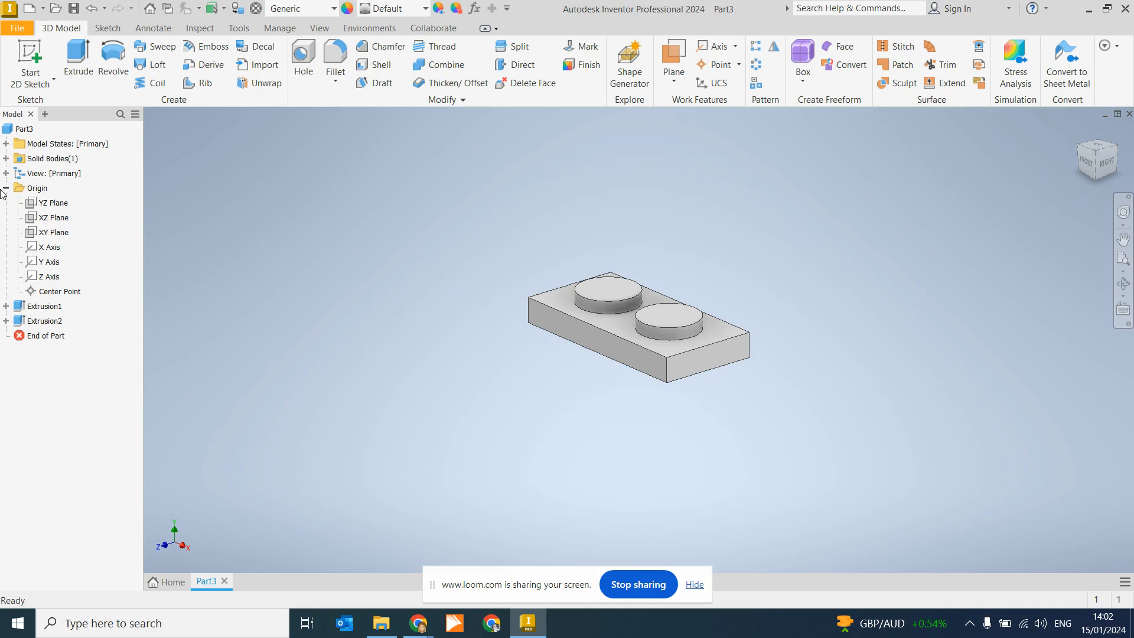
pyautogui.click(37, 205)
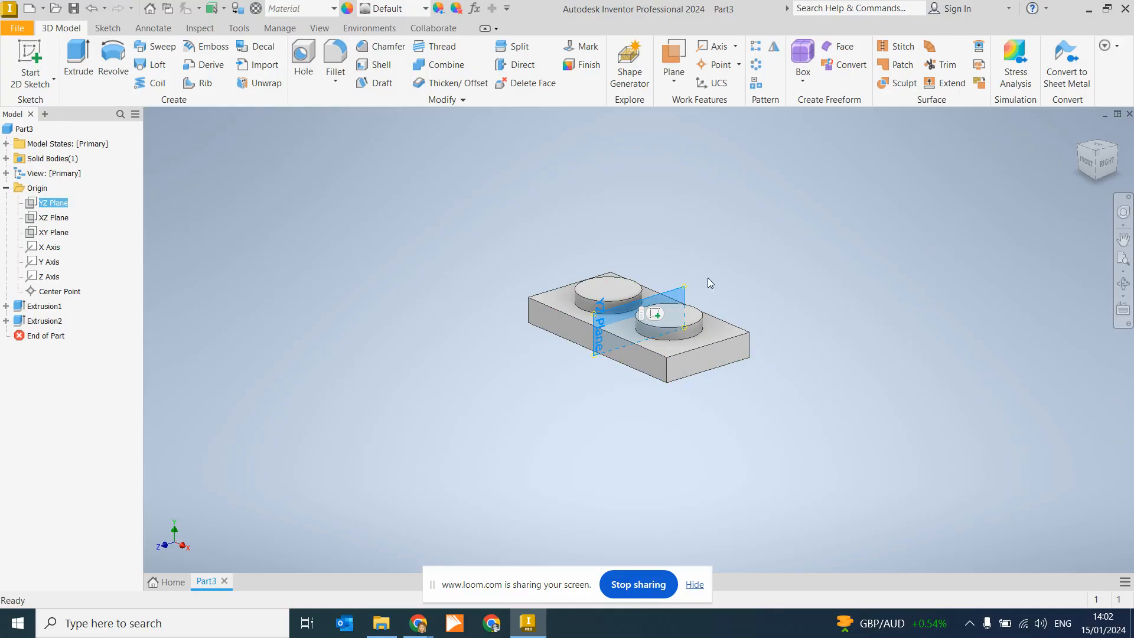
pyautogui.rightClick(37, 205)
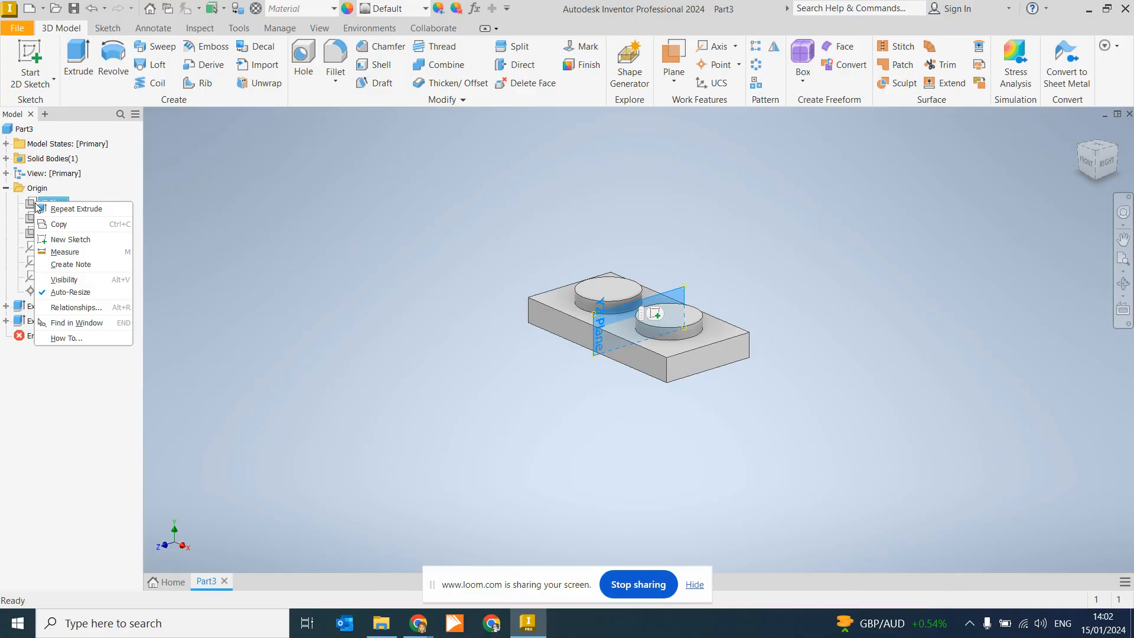
pyautogui.click(65, 280)
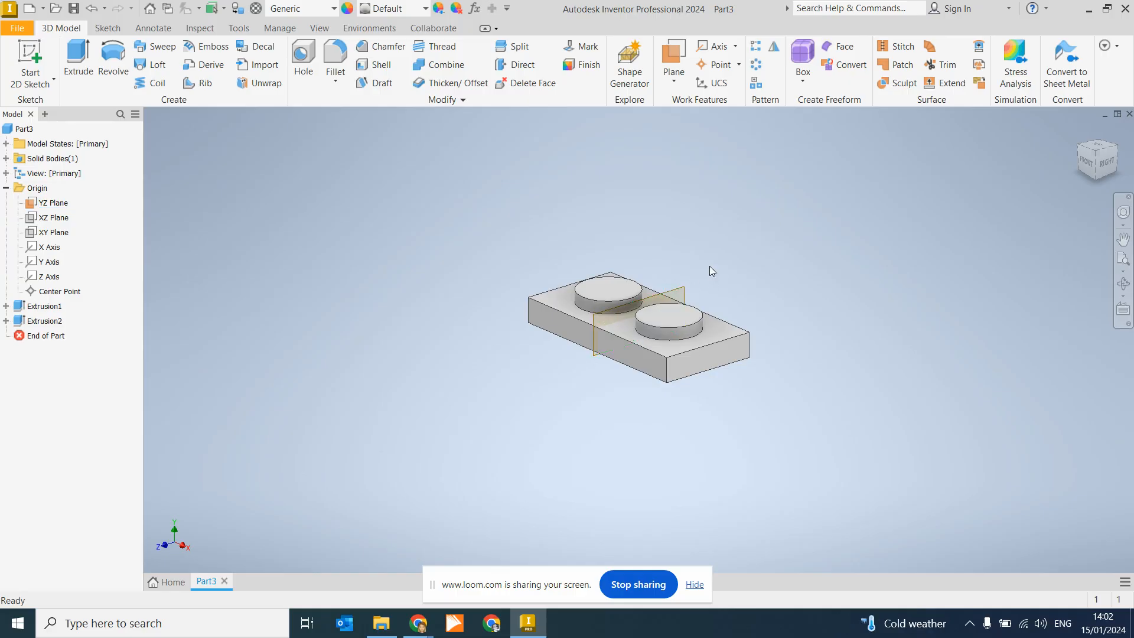
# Step: Start a new 2D sketch on the YZ plane to view the plate side-on
pyautogui.click(35, 54)
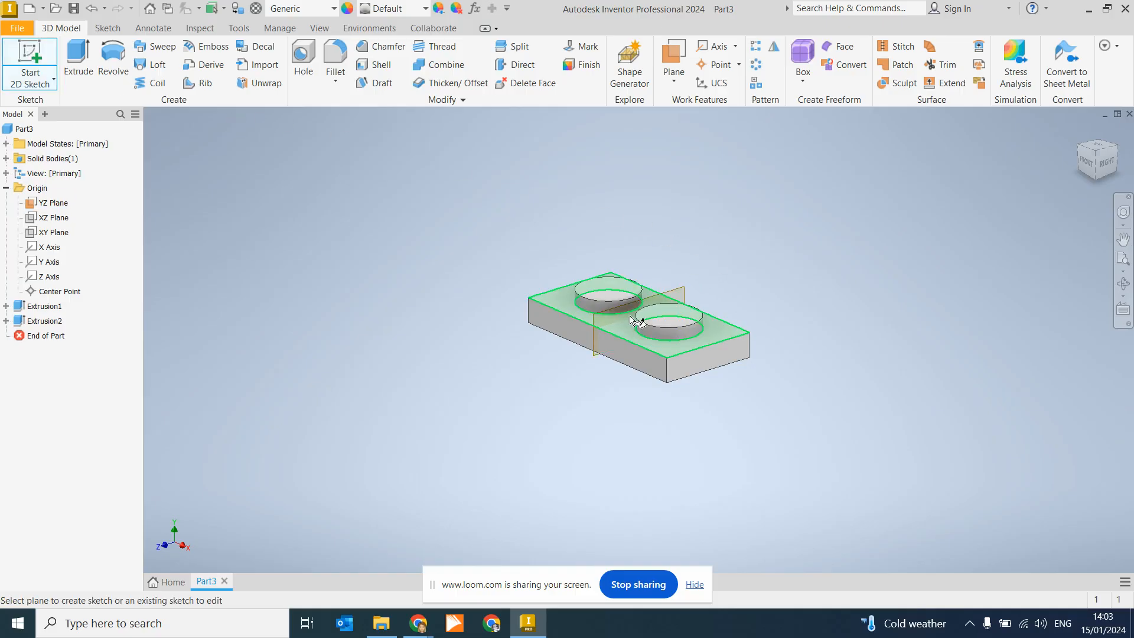
pyautogui.click(685, 290)
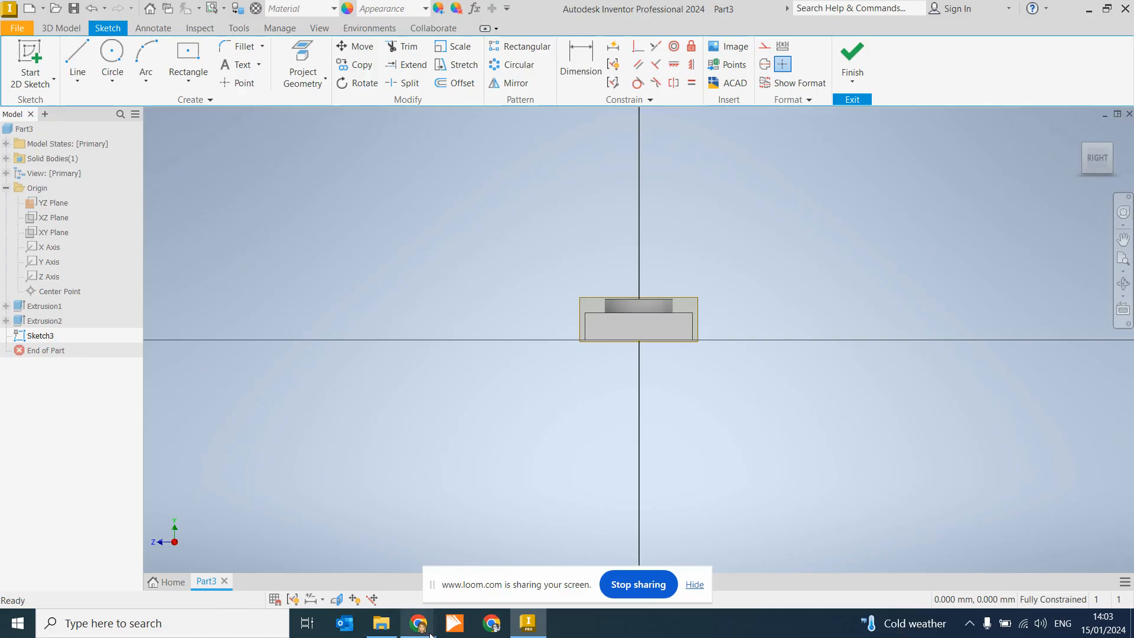
# Step: Switch to the 4 Waist.pdf drawing in Chrome to check the elevation dimensions
pyautogui.moveTo(430, 635)
pyautogui.click(375, 572)
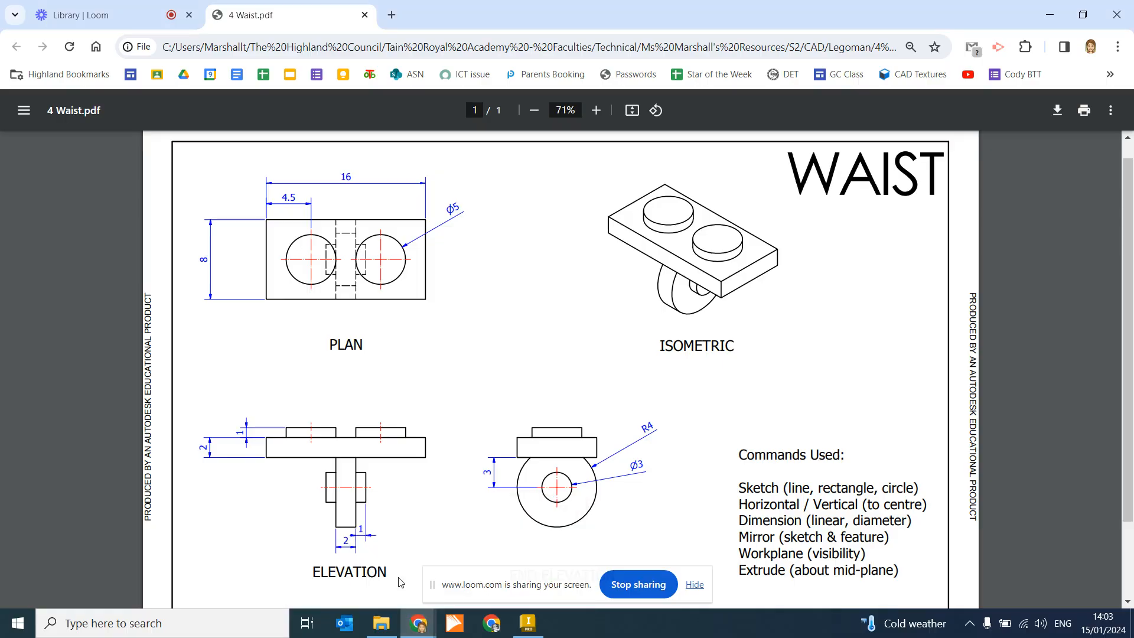
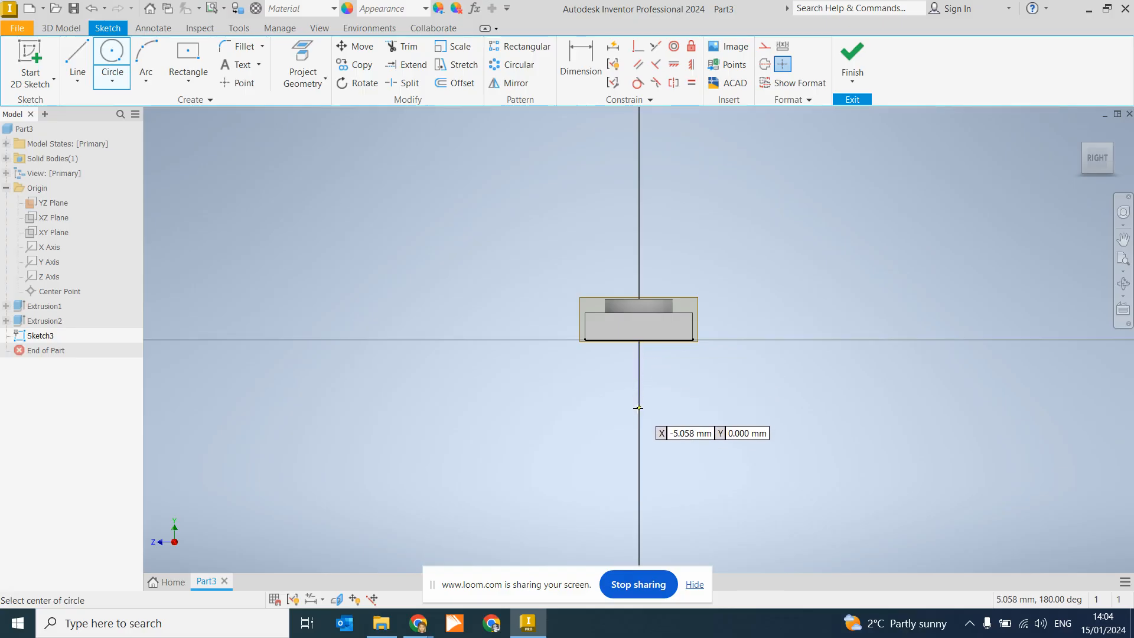
# Step: Draw an 8 mm diameter circle centred on the vertical axis
pyautogui.click(639, 402)
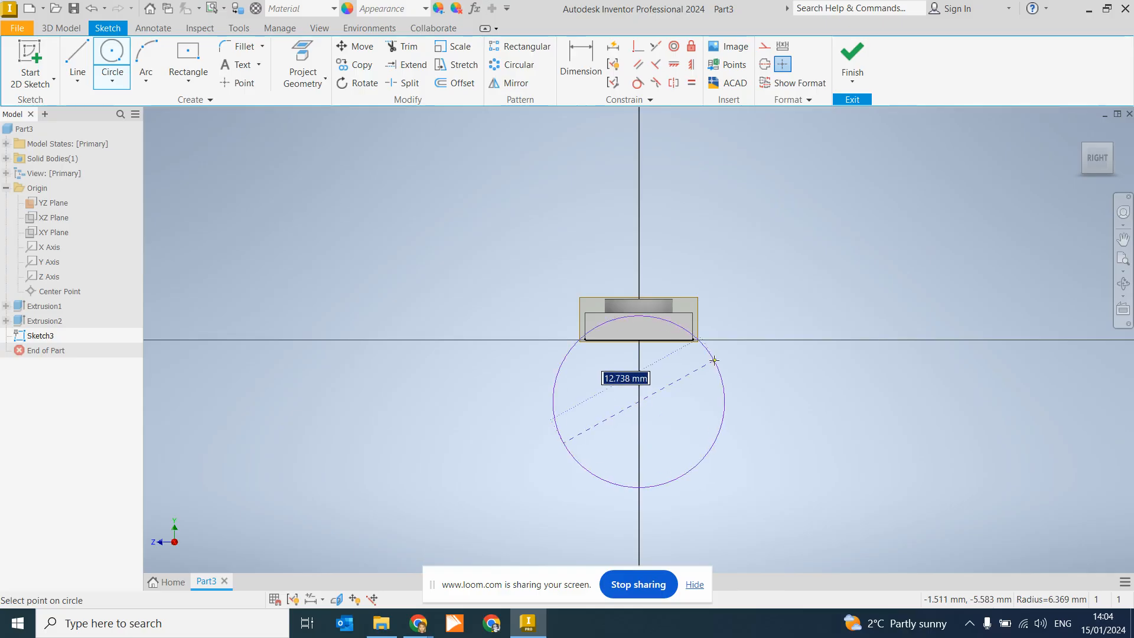
pyautogui.write('8')
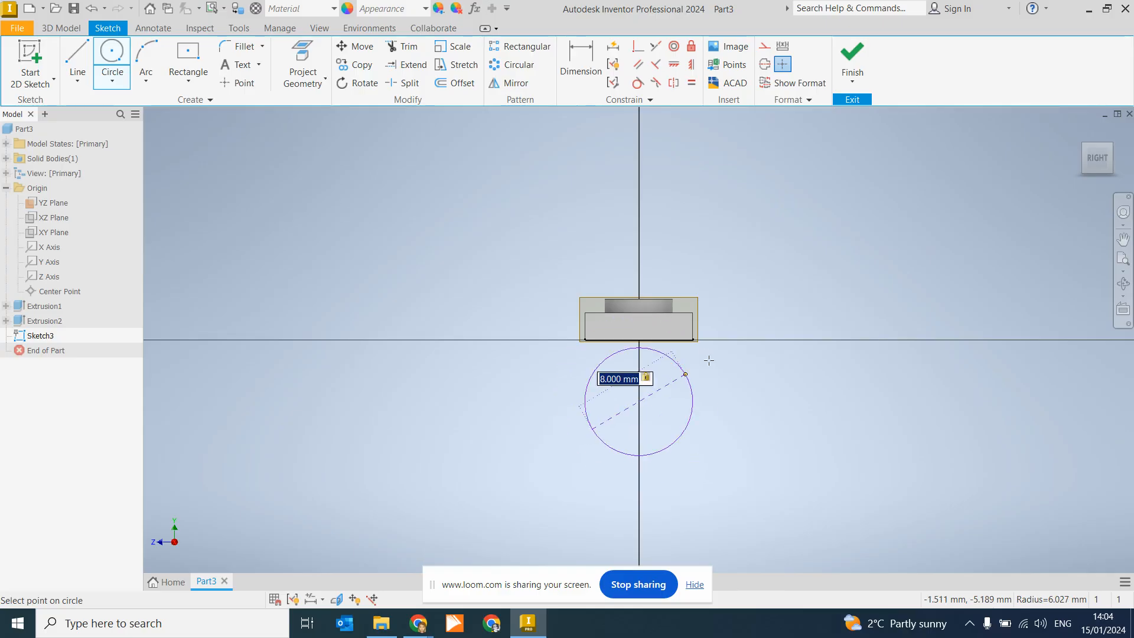
pyautogui.press('Return')
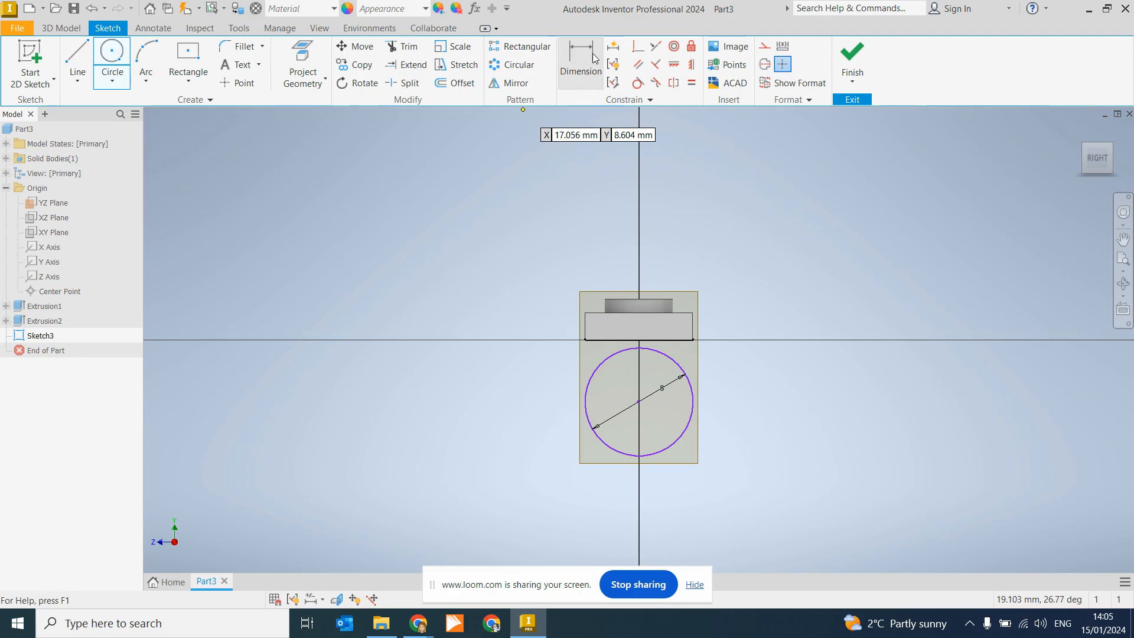
# Step: Dimension the circle's centre 3 mm below the plate's underside edge
pyautogui.click(583, 74)
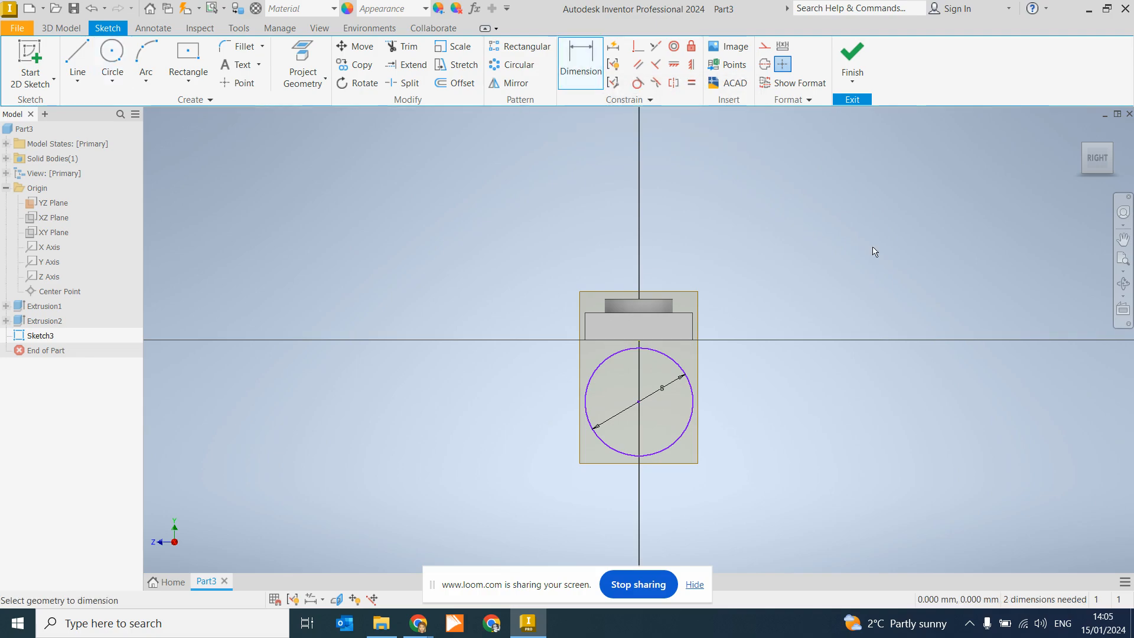
pyautogui.click(677, 341)
pyautogui.click(638, 402)
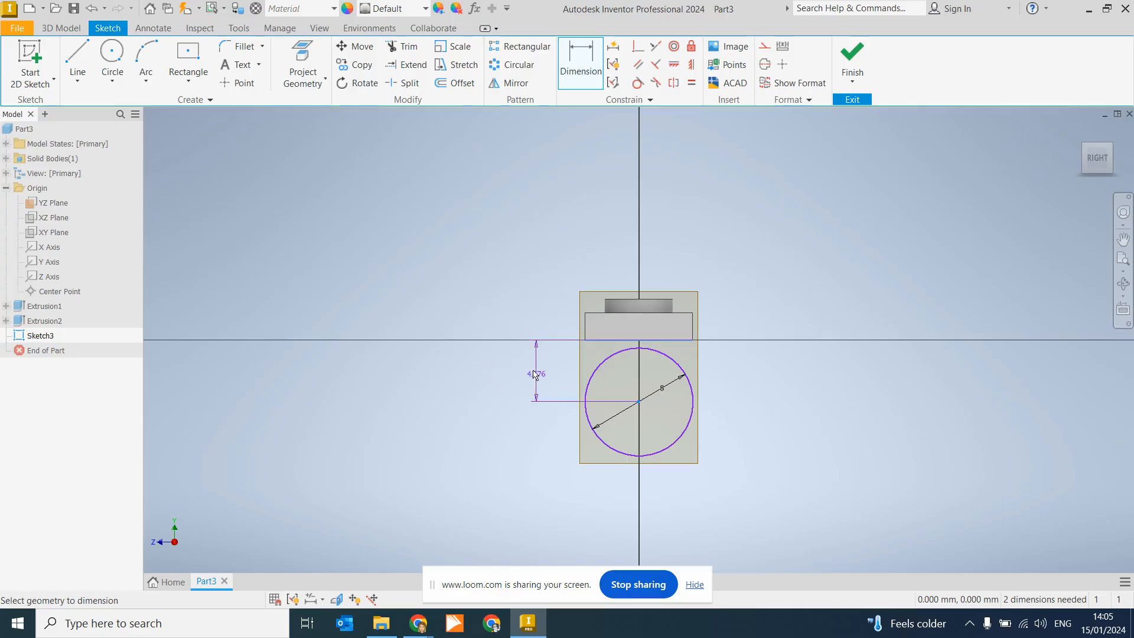
pyautogui.click(517, 369)
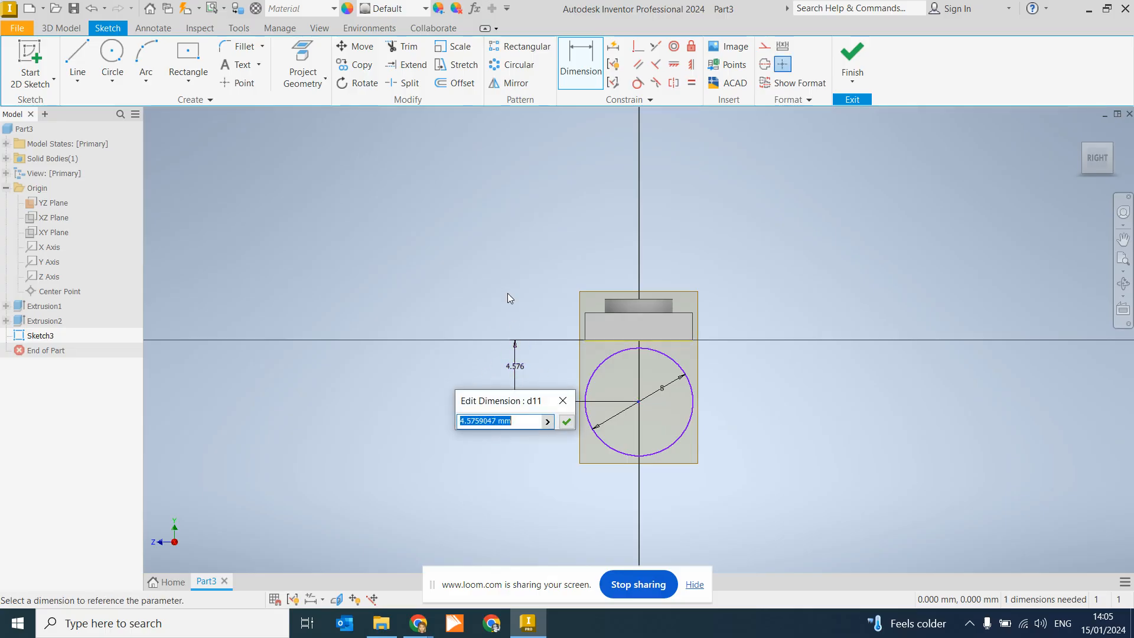
pyautogui.write('3')
pyautogui.press('Return')
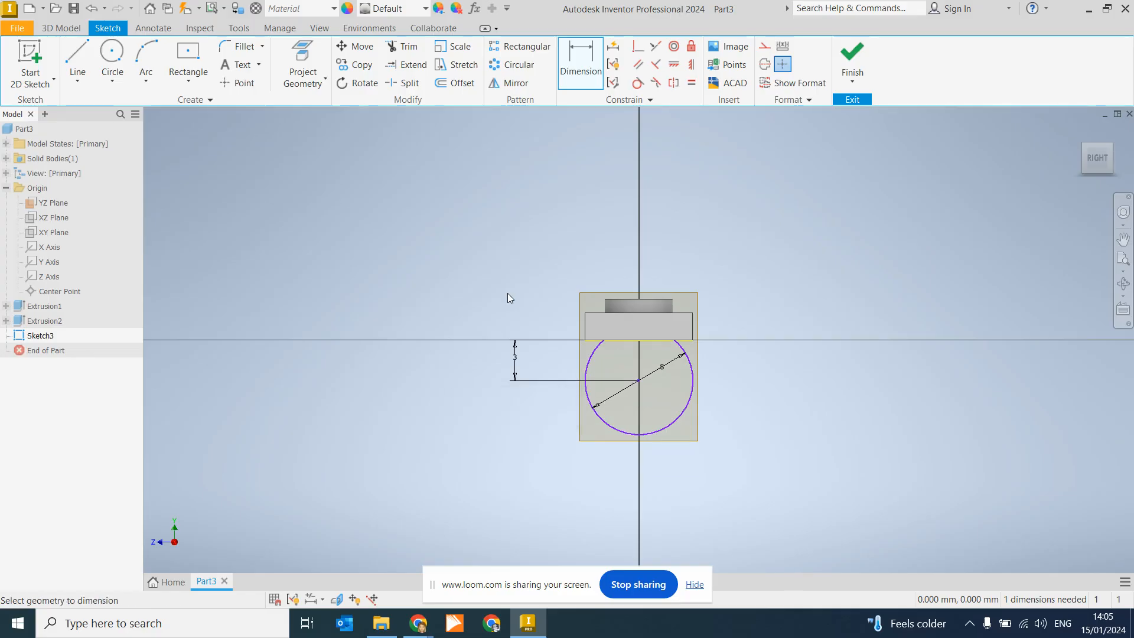
# Step: Finish the sketch and start an extrusion using the circle as the profile
pyautogui.click(850, 54)
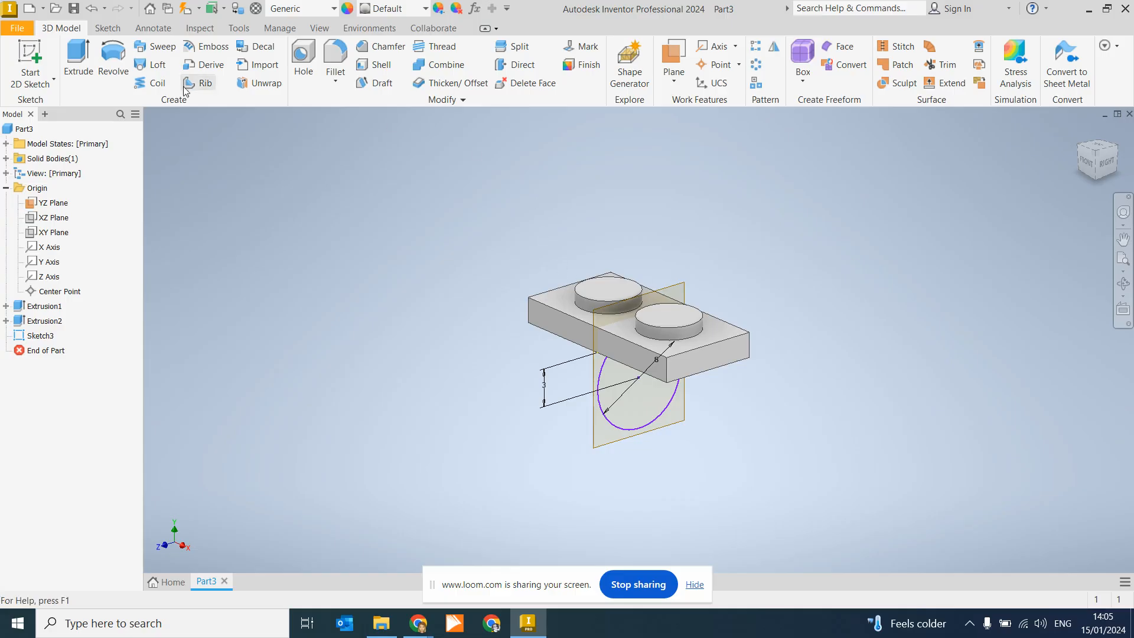
pyautogui.click(78, 57)
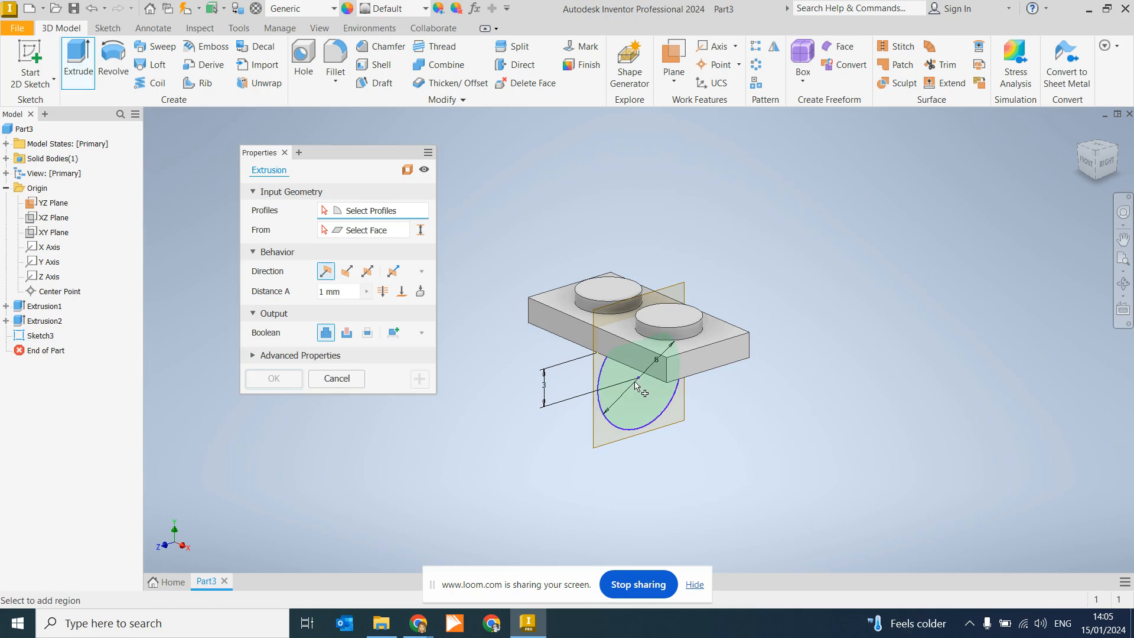
pyautogui.click(641, 410)
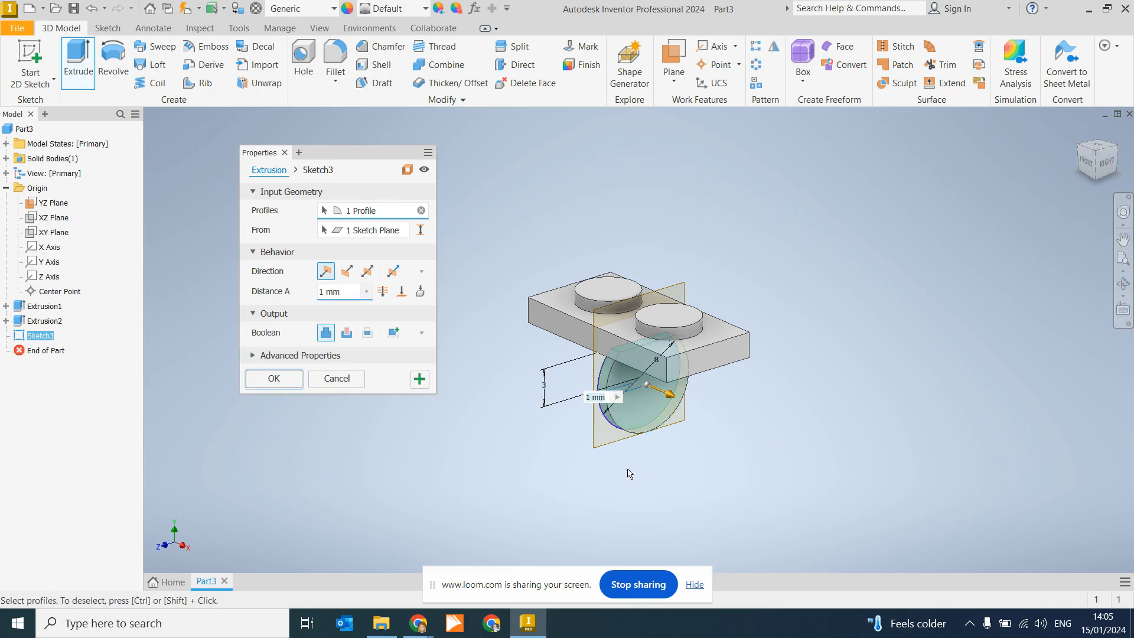
# Step: Preview the extrusion from the front and check the disc's 2 mm thickness on the Waist PDF
pyautogui.click(1088, 164)
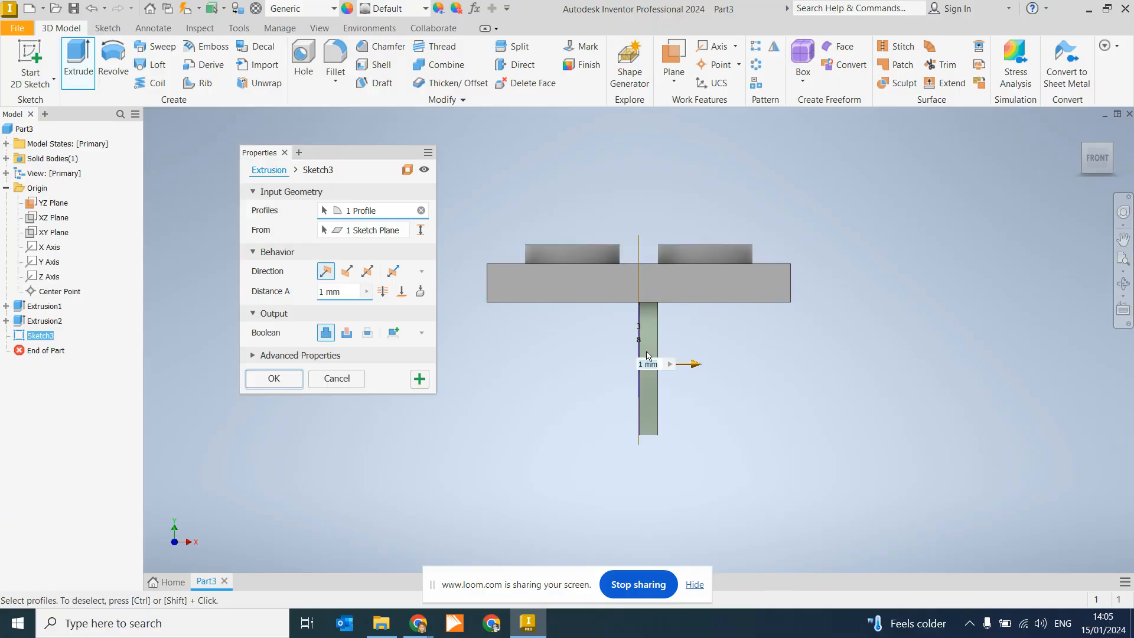
pyautogui.moveTo(418, 623)
pyautogui.click(353, 574)
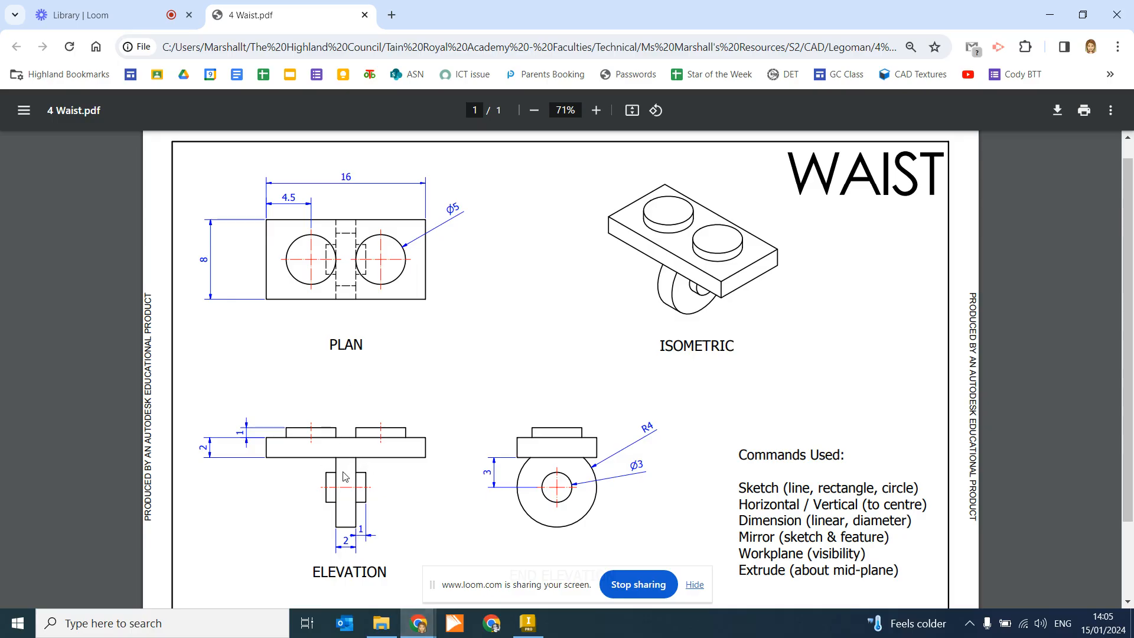
# Step: Extrude the 8 mm circle 2 mm symmetrically to create the disc, then view it isometrically
pyautogui.click(528, 623)
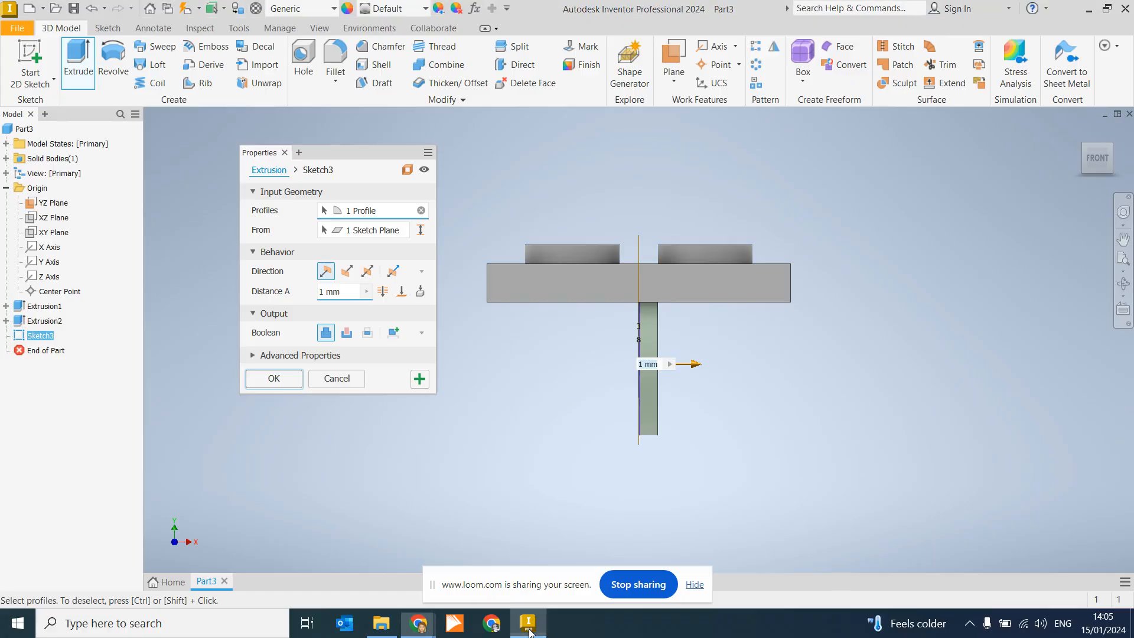
pyautogui.write('2')
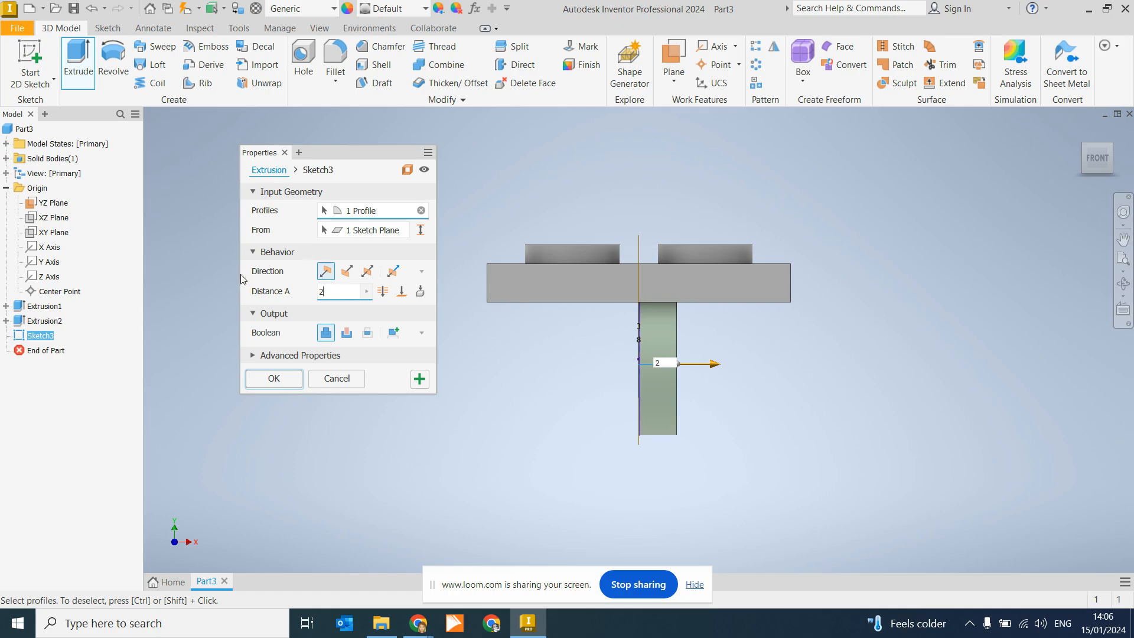
pyautogui.click(346, 275)
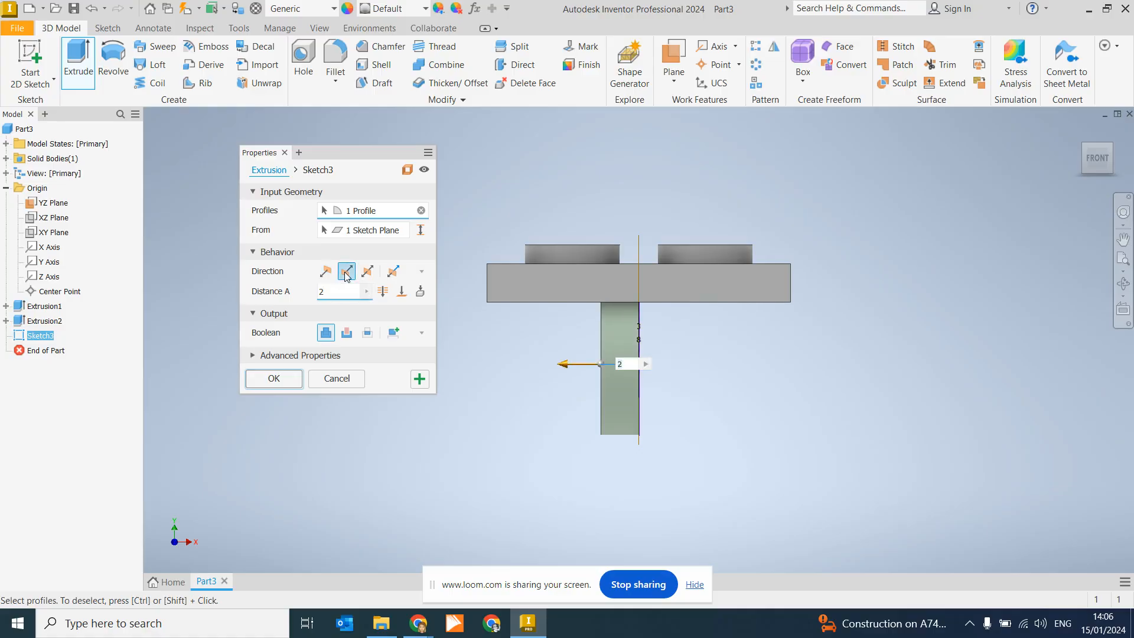
pyautogui.click(369, 276)
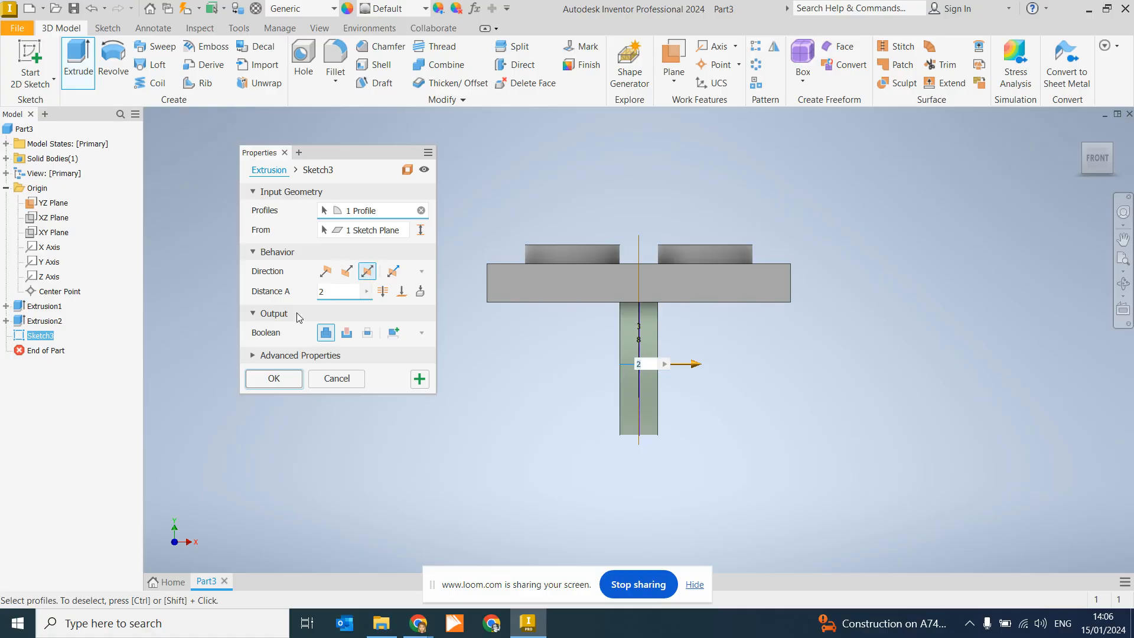
pyautogui.click(276, 379)
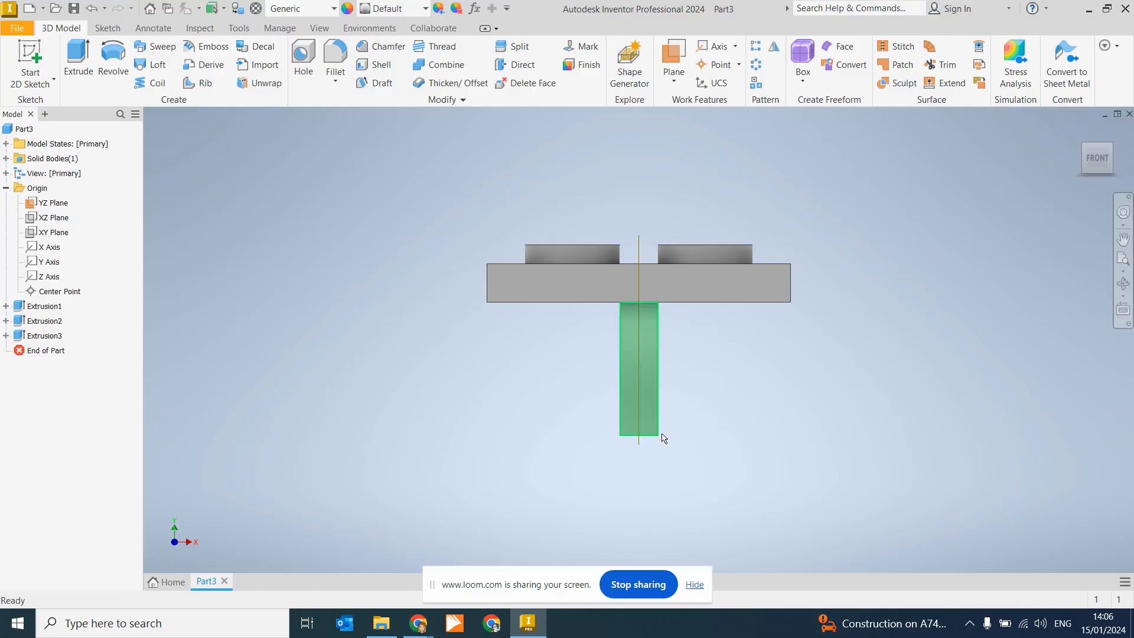
pyautogui.click(1116, 152)
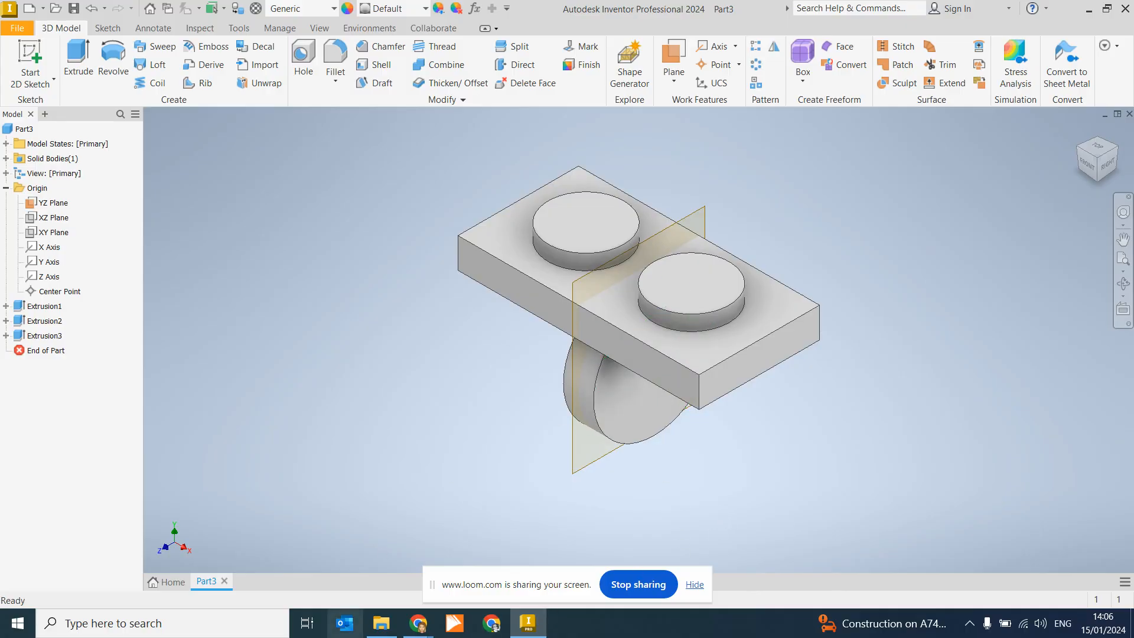
pyautogui.moveTo(425, 629)
pyautogui.click(351, 556)
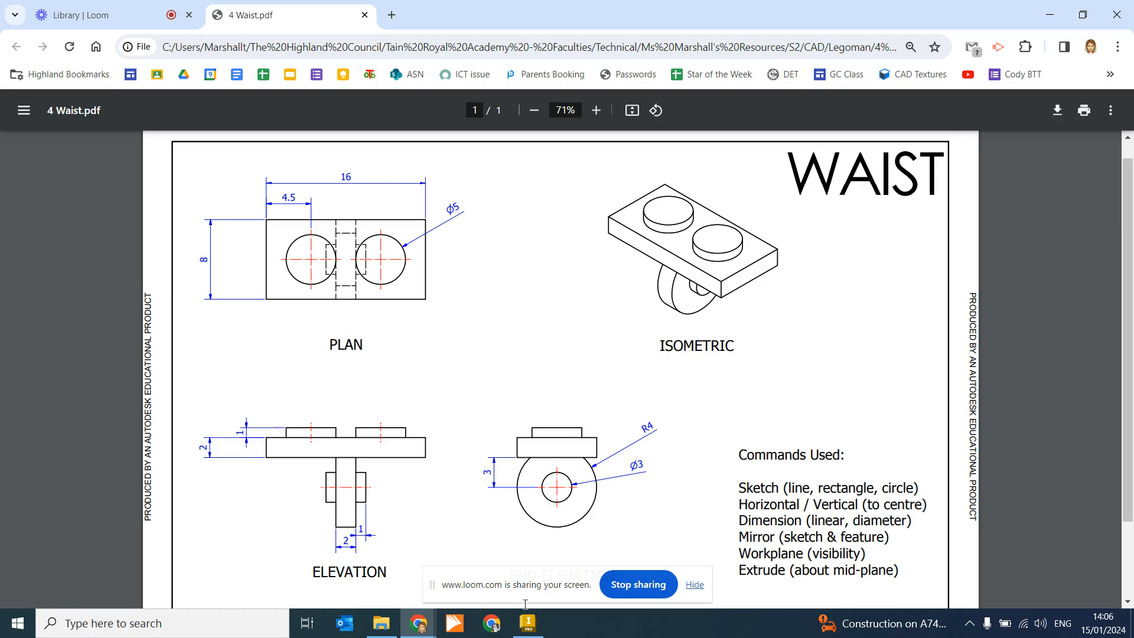
pyautogui.click(527, 623)
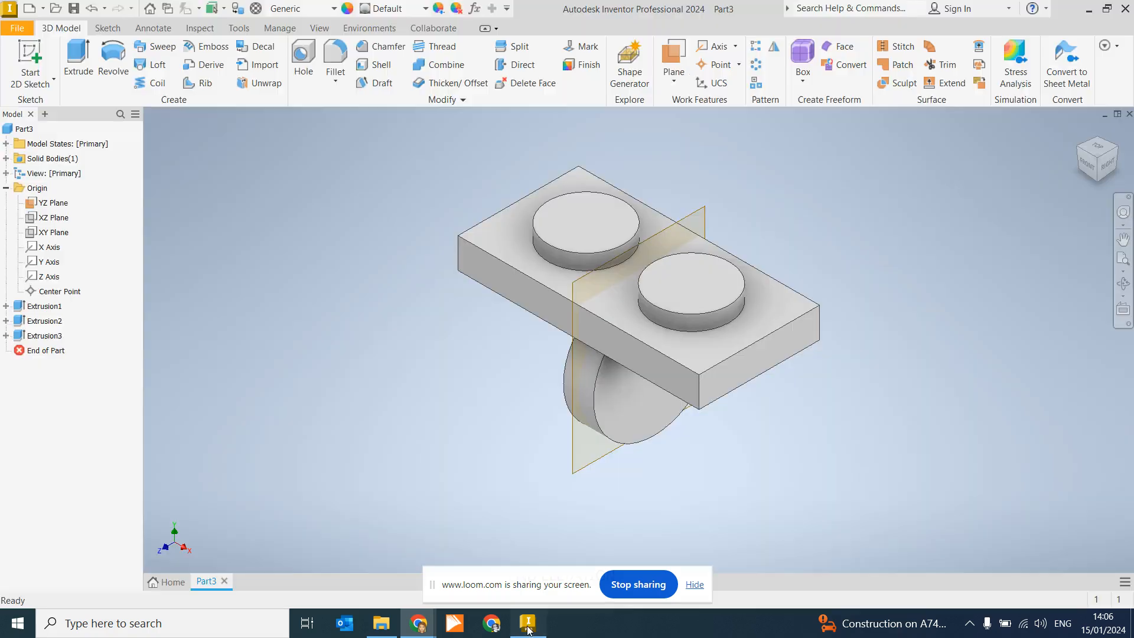
# Step: Start a sketch on the disc's flat face and project its circular edge and centre
pyautogui.click(31, 65)
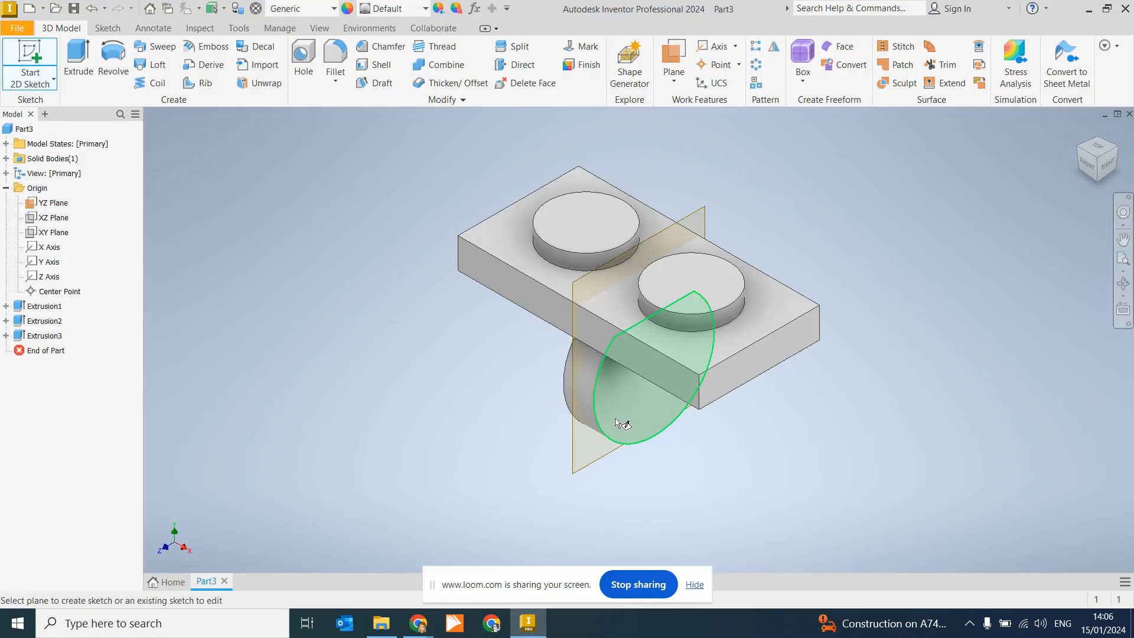
pyautogui.click(629, 400)
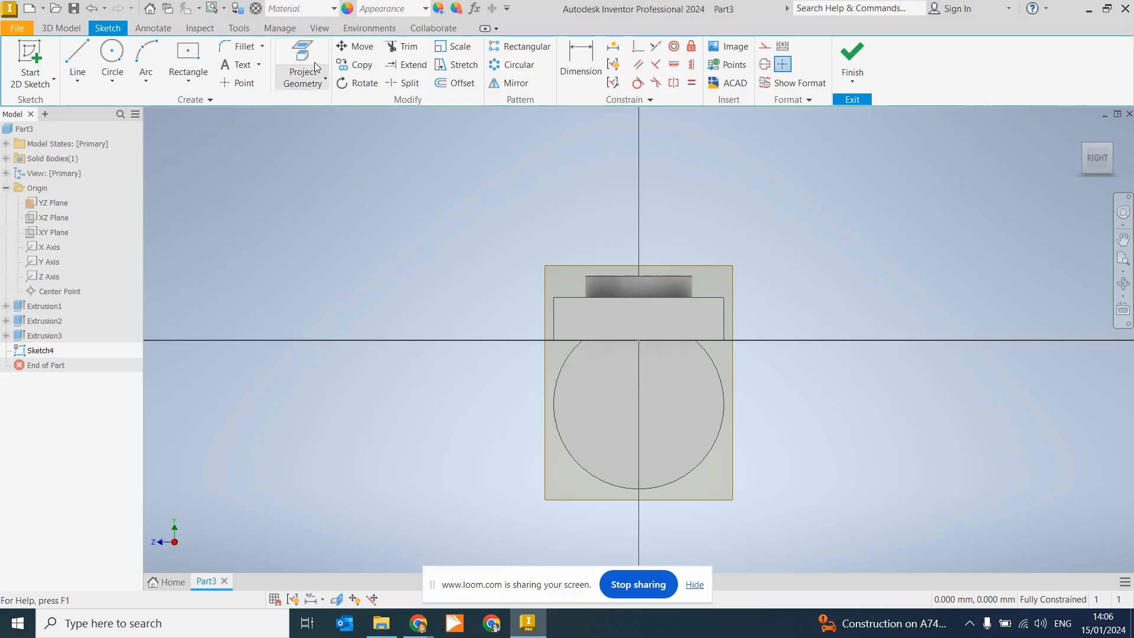
pyautogui.click(286, 53)
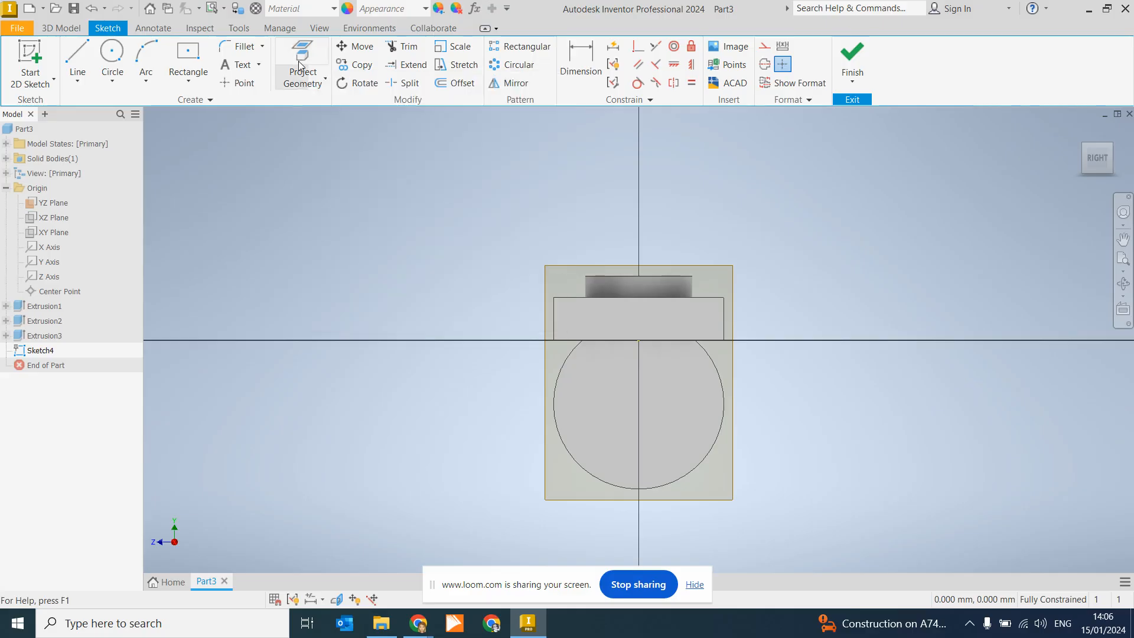
pyautogui.click(556, 392)
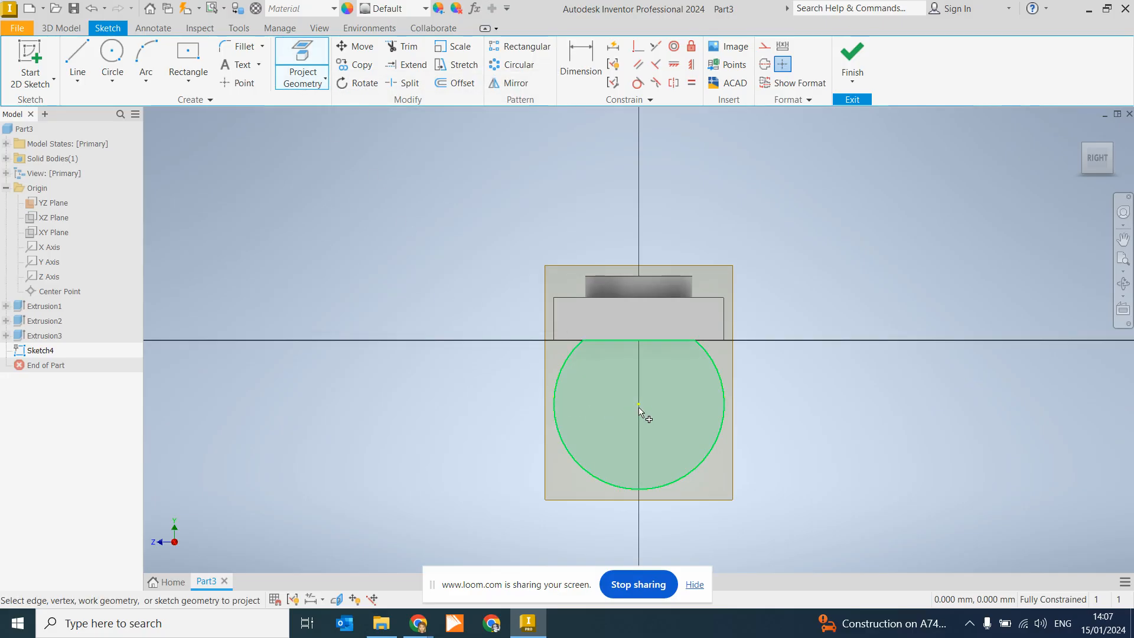
pyautogui.click(646, 467)
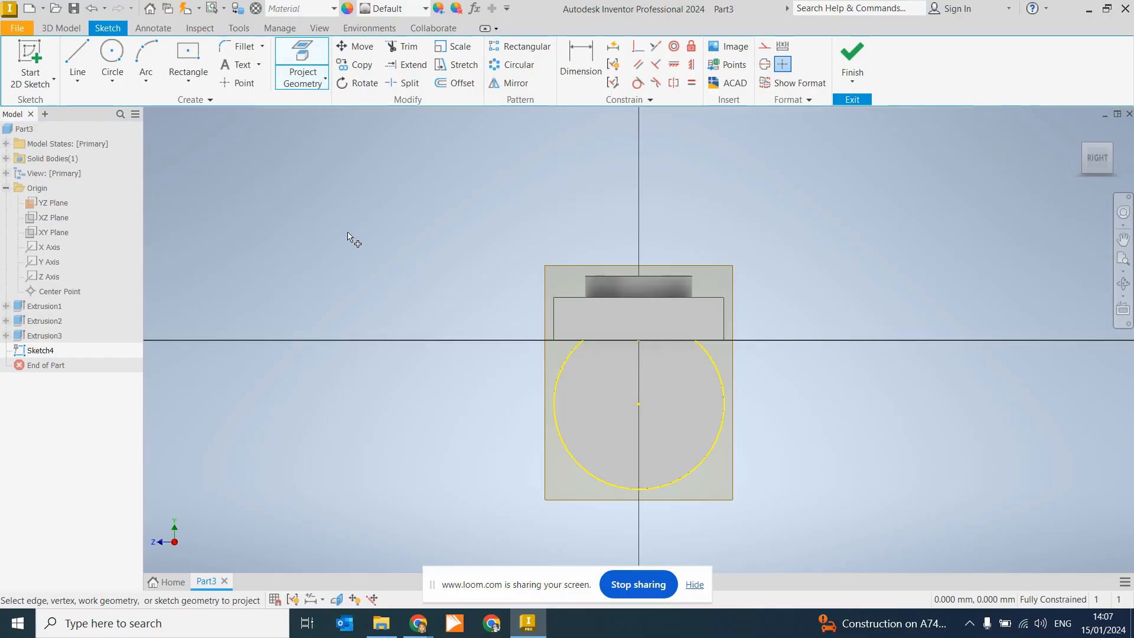
# Step: Select the Circle tool and check the pin diameter on the Waist PDF
pyautogui.click(113, 56)
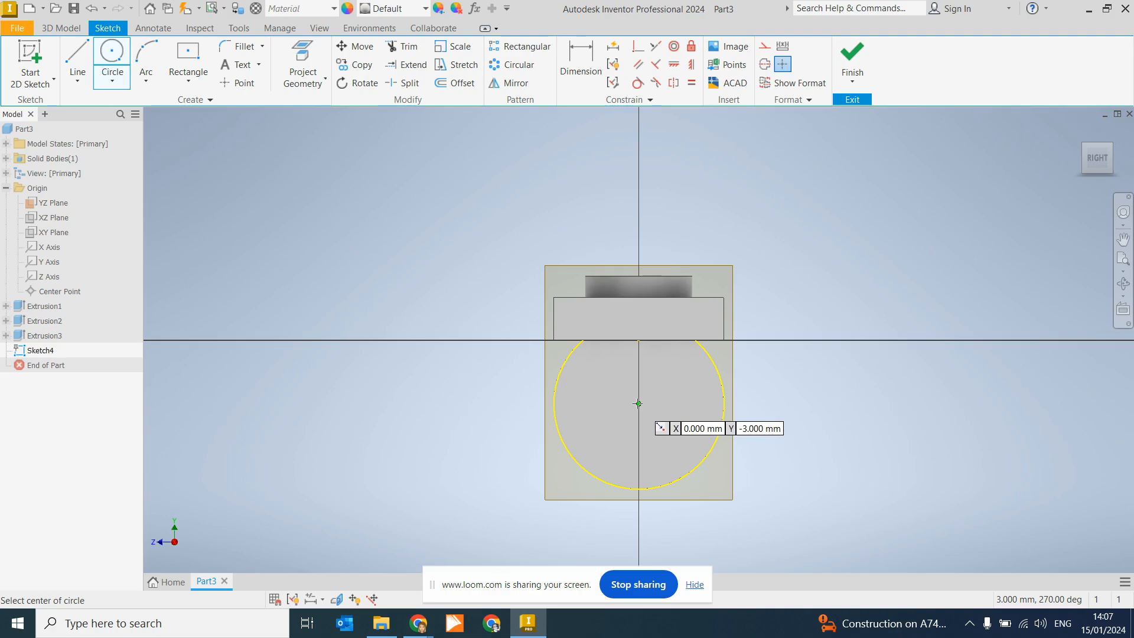
pyautogui.click(342, 567)
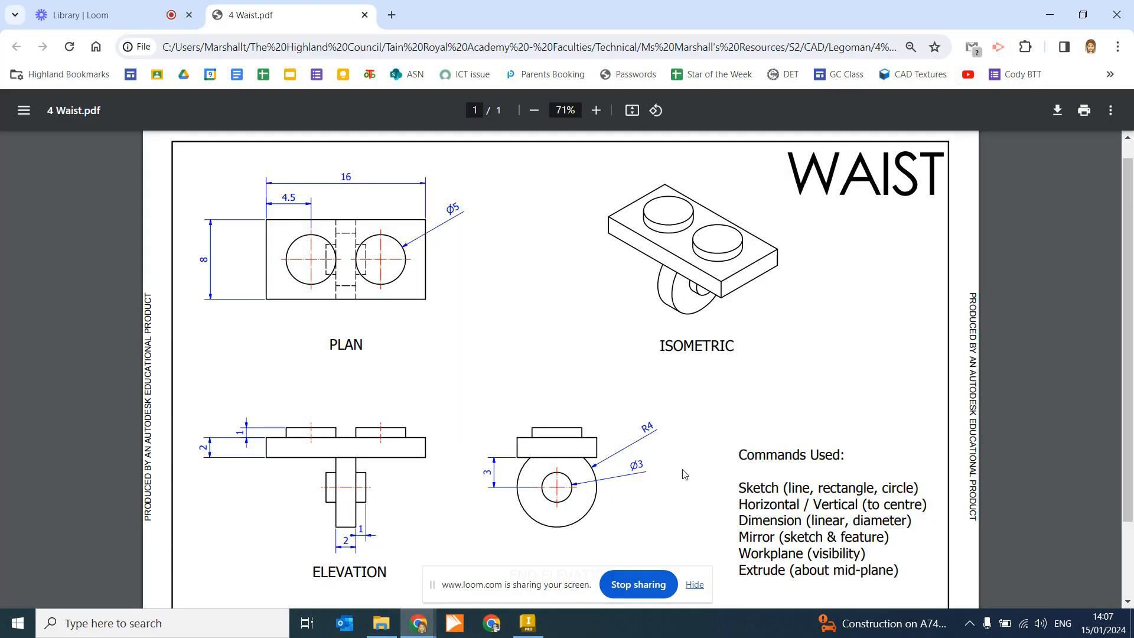
pyautogui.click(528, 623)
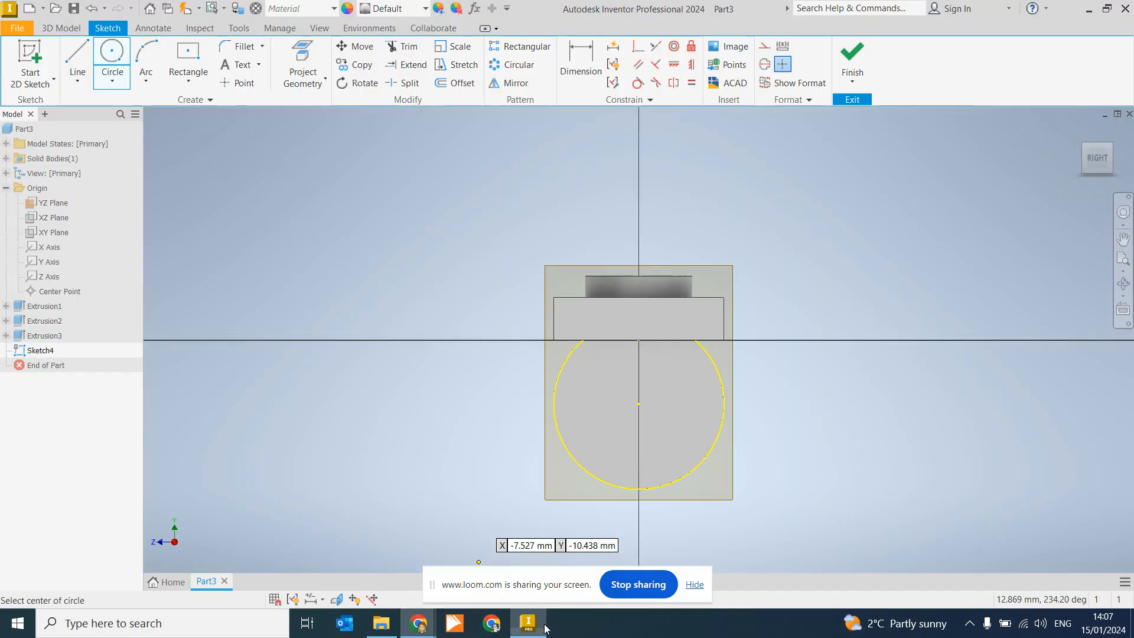
# Step: Draw a 3 mm pin circle centred on the disc's centre point
pyautogui.click(637, 404)
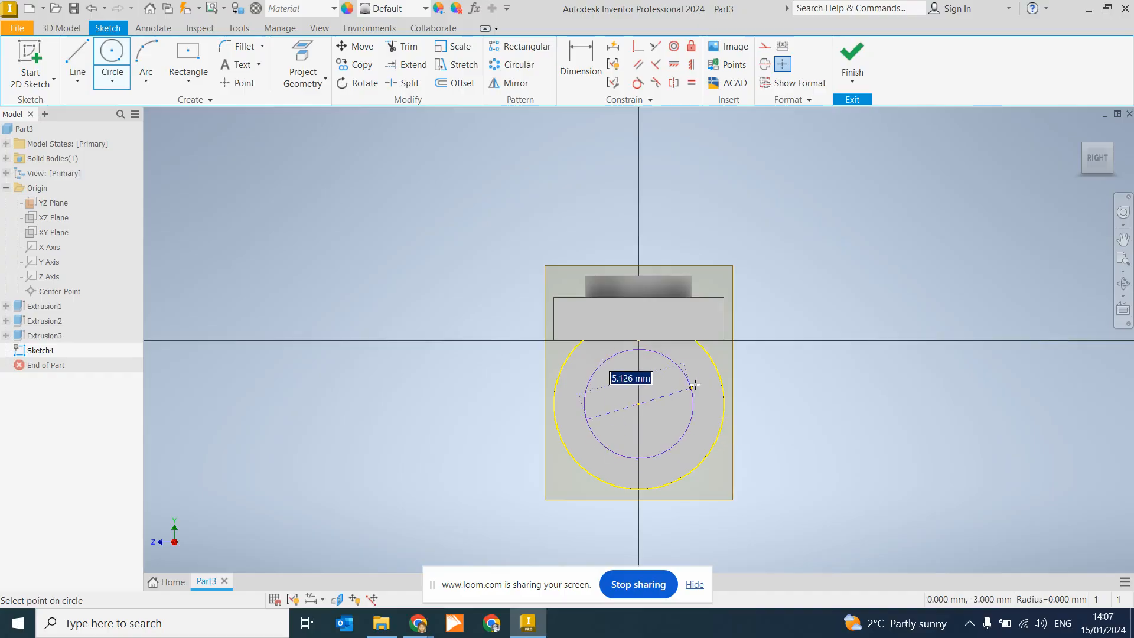
pyautogui.write('3')
pyautogui.press('Return')
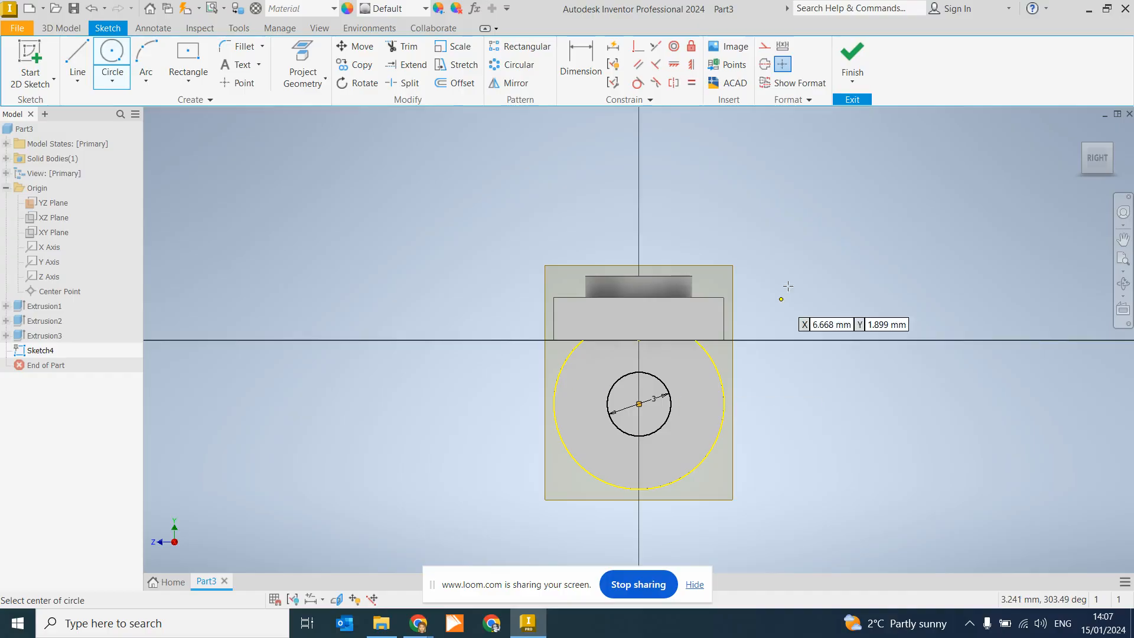
# Step: Finish the pin sketch, start its extrusion, and open the Waist PDF for the pin sizes
pyautogui.click(857, 57)
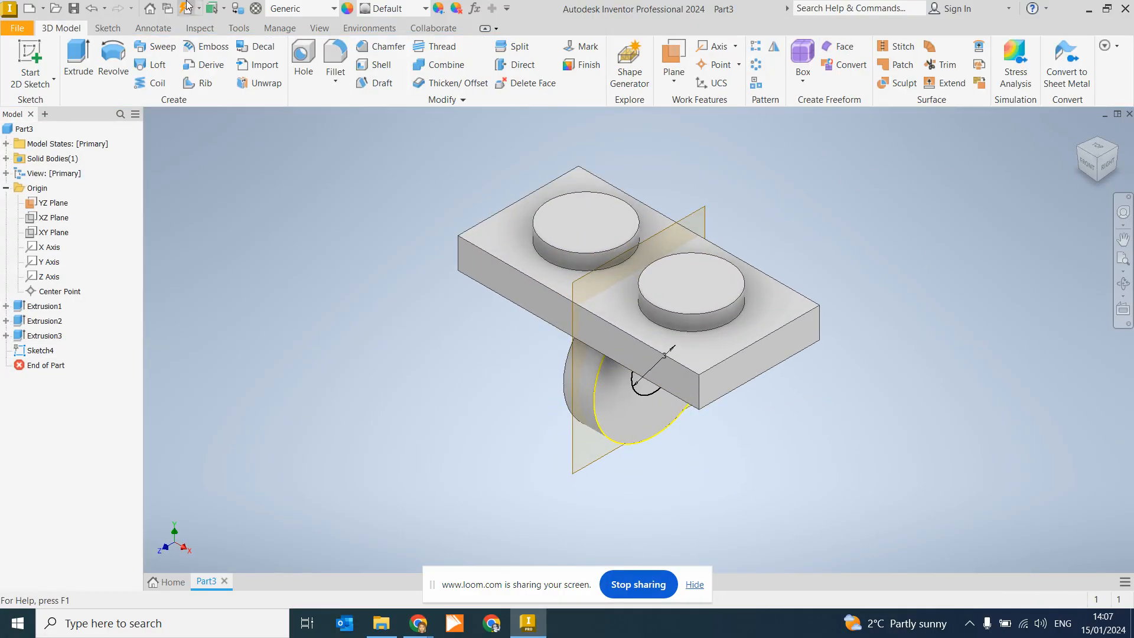
pyautogui.click(80, 59)
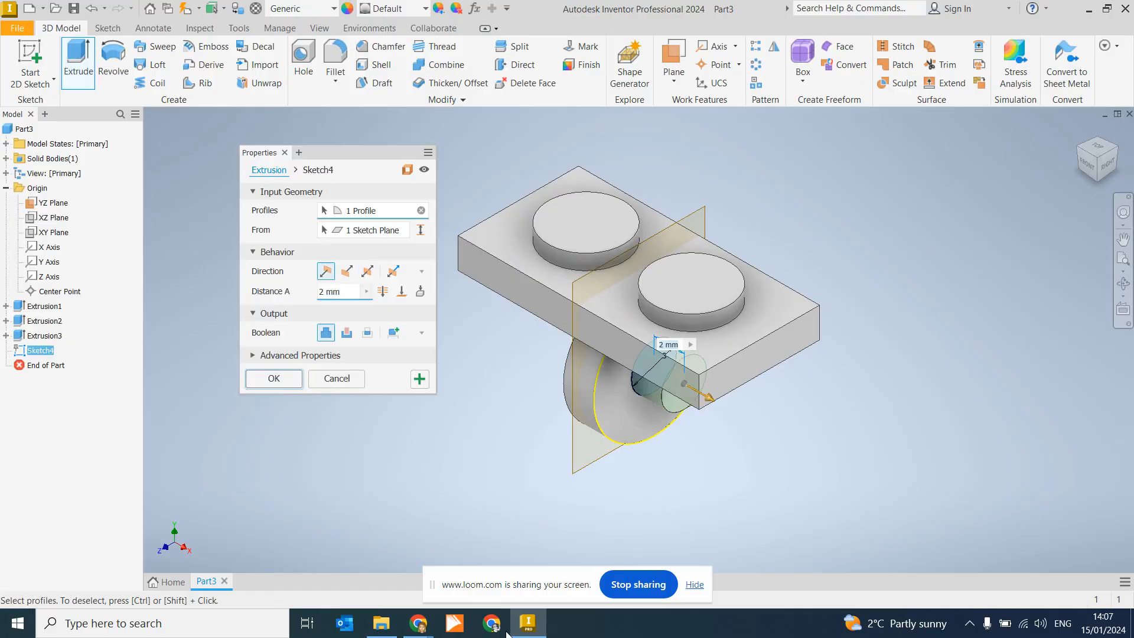
pyautogui.moveTo(424, 629)
pyautogui.click(365, 538)
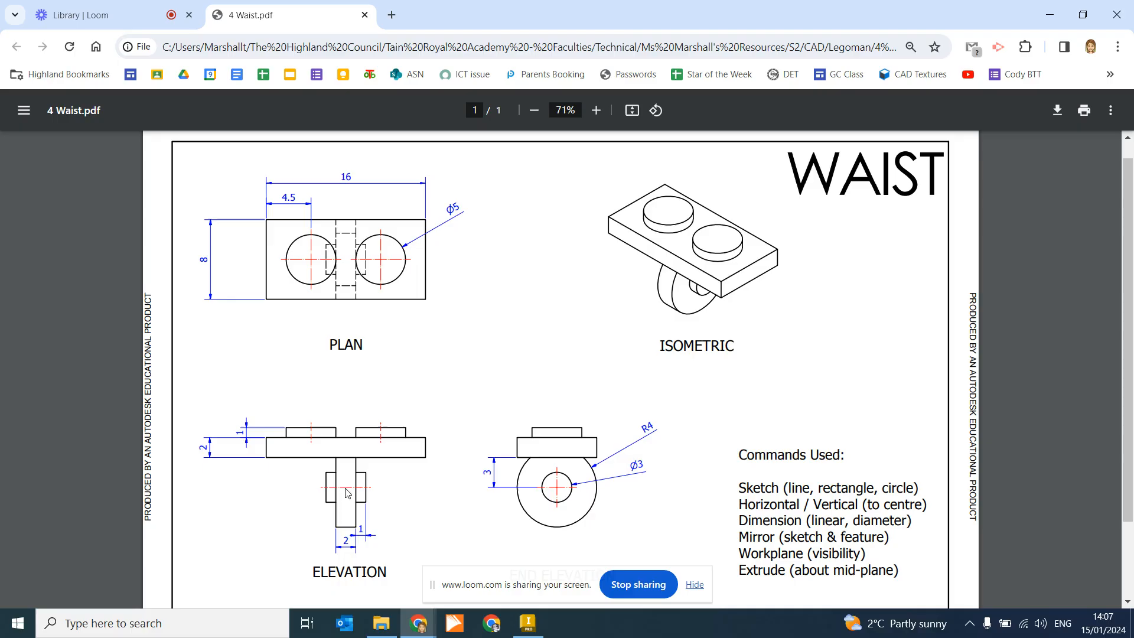
# Step: Return to the pin extrusion in Inventor after reading the pin sizes
pyautogui.click(539, 628)
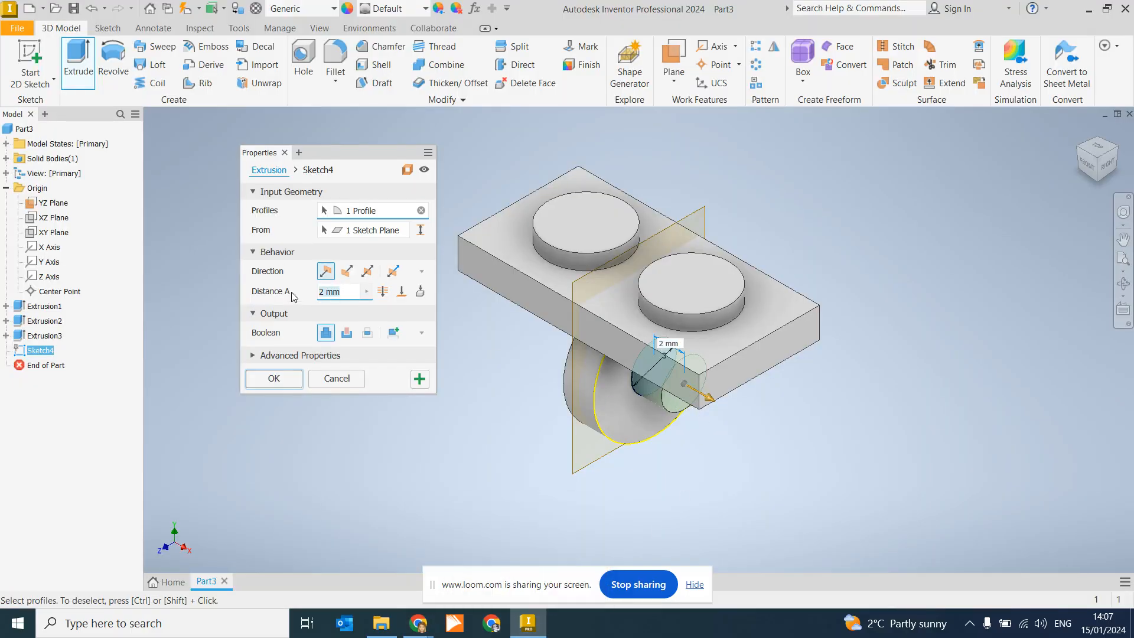
# Step: Set the pin extrusion to Asymmetric with Distance A 1 mm, viewed from the front
pyautogui.write('1')
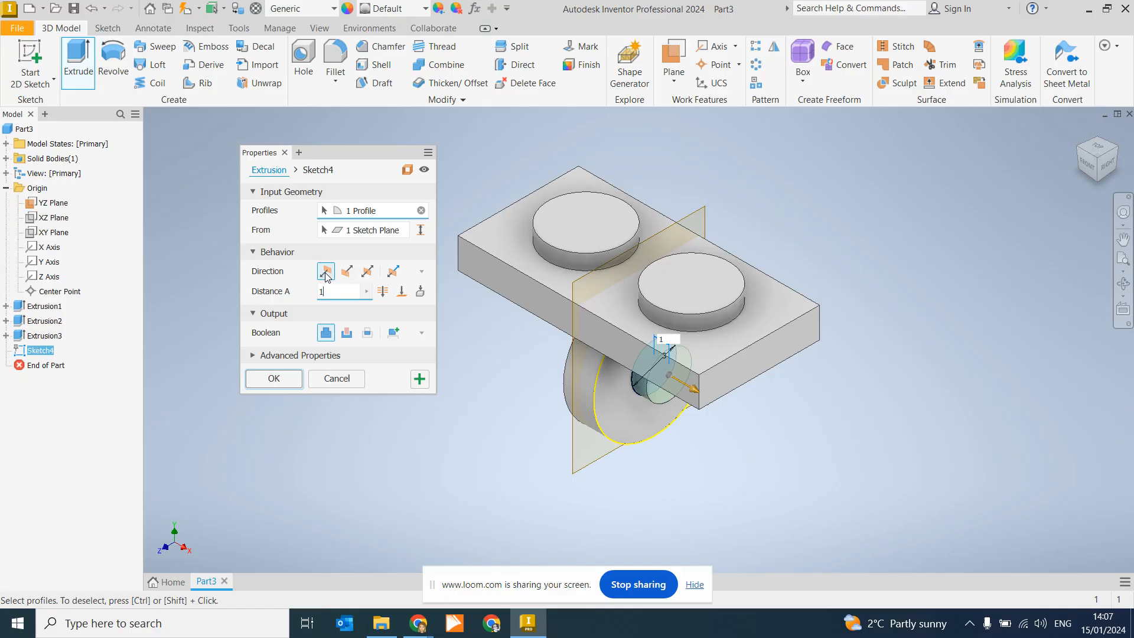
pyautogui.click(367, 271)
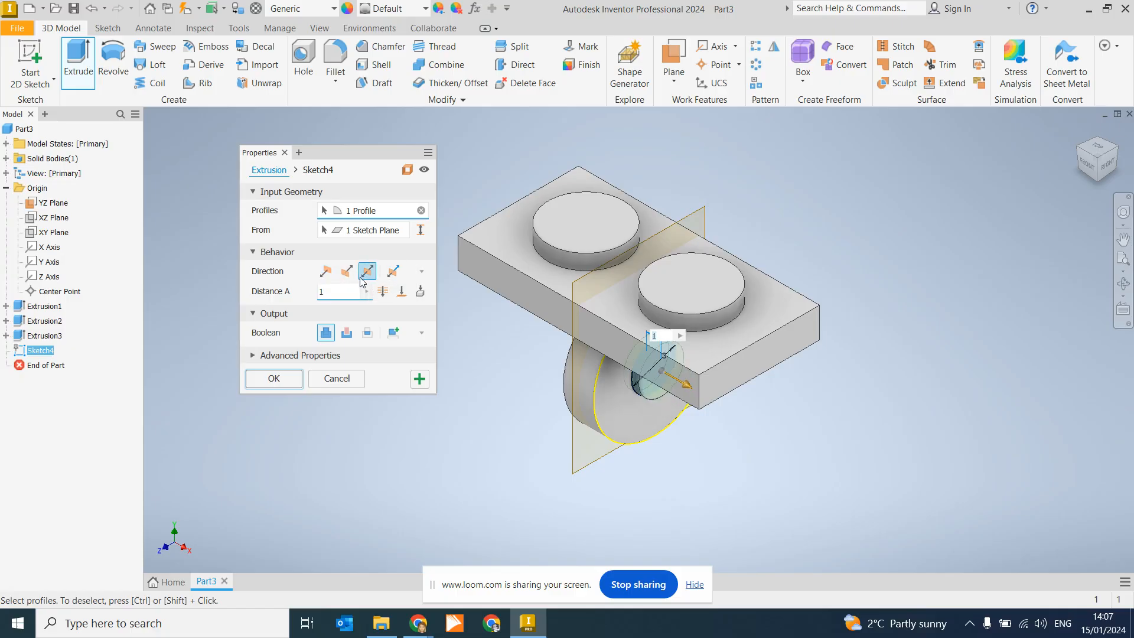
pyautogui.click(1090, 170)
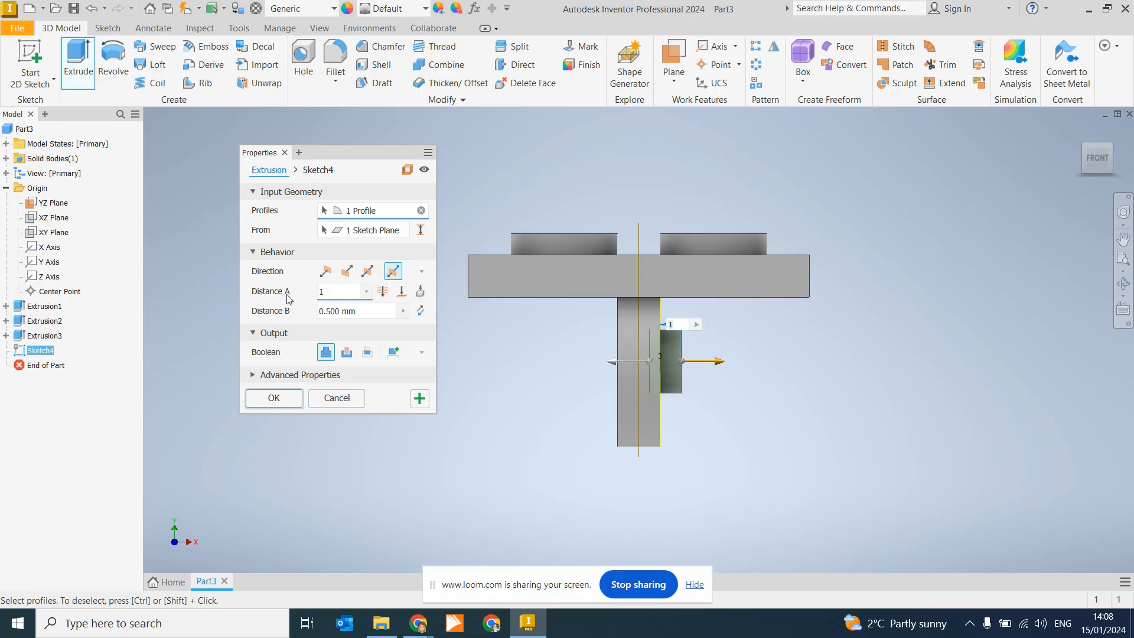
# Step: Create the pin extrusion with Distance A 1 mm and Distance B 3 mm
pyautogui.press('BackSpace')
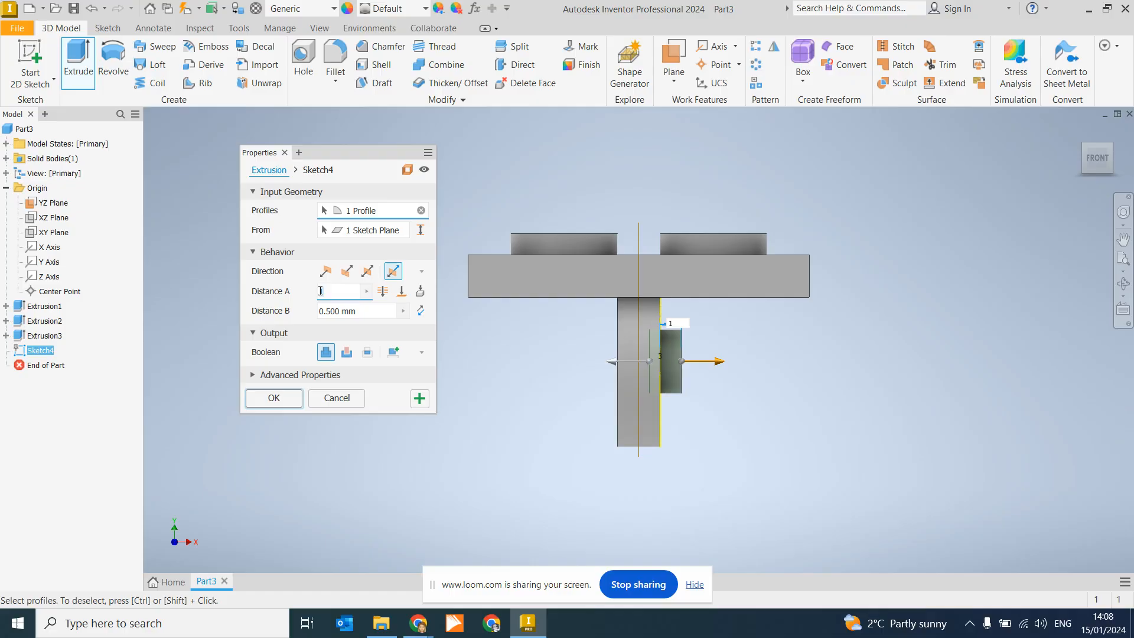
pyautogui.write('1')
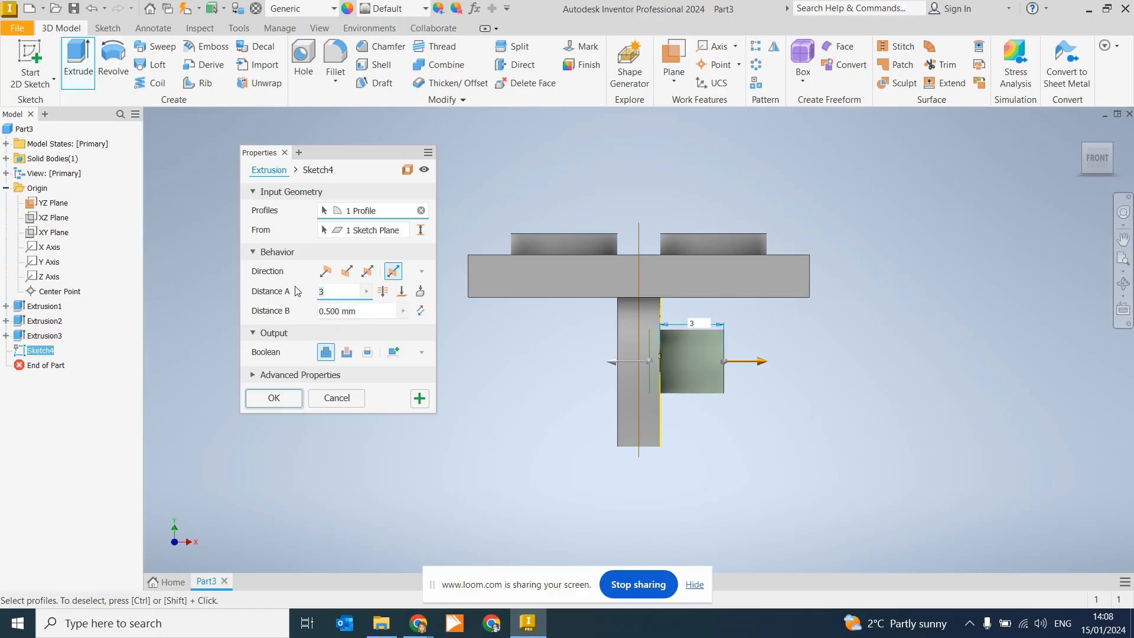
pyautogui.press('Tab')
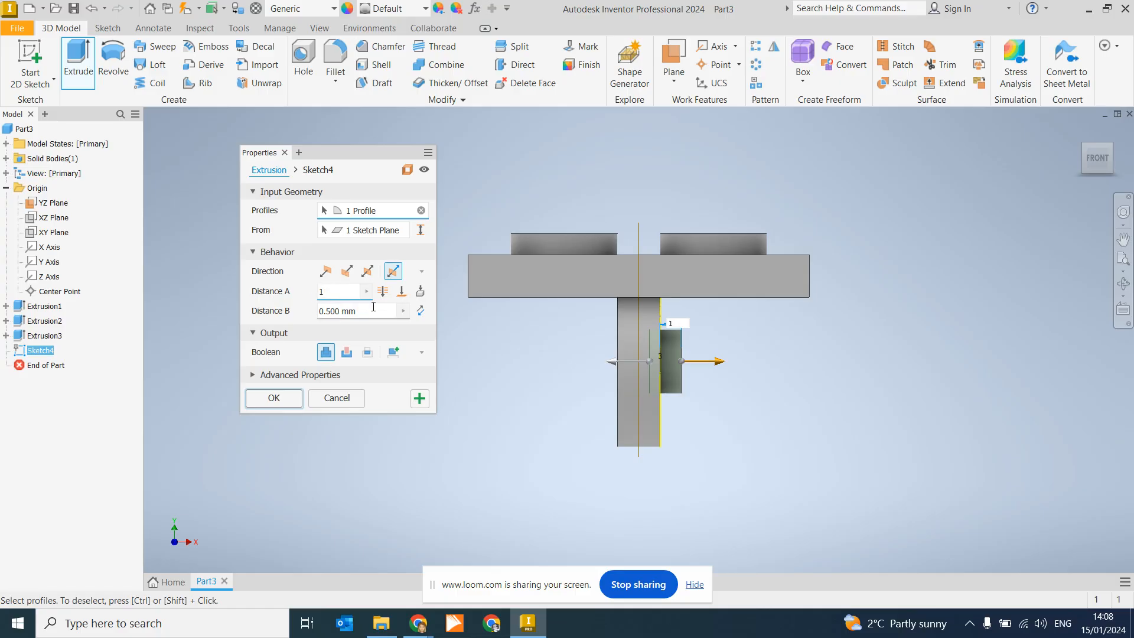
pyautogui.write('3')
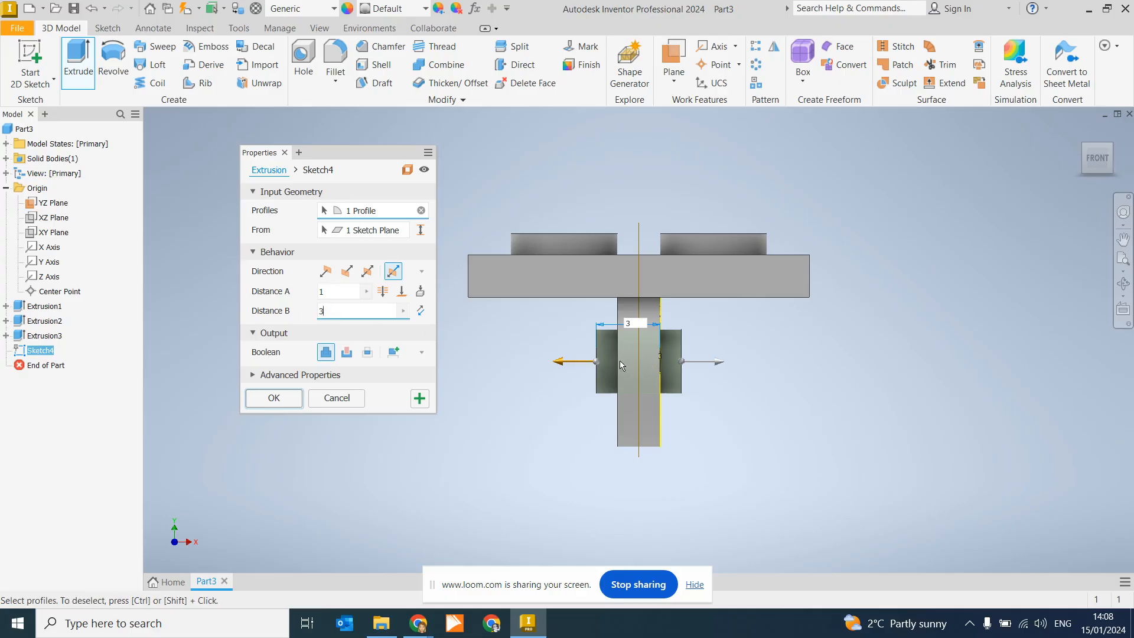
pyautogui.click(595, 362)
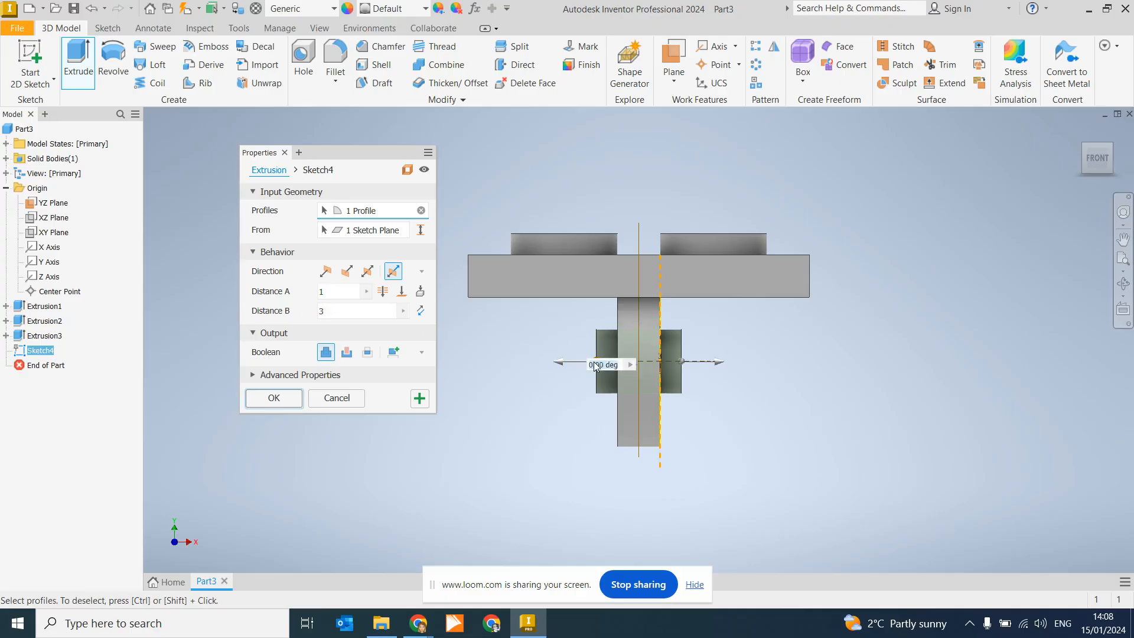
pyautogui.click(335, 292)
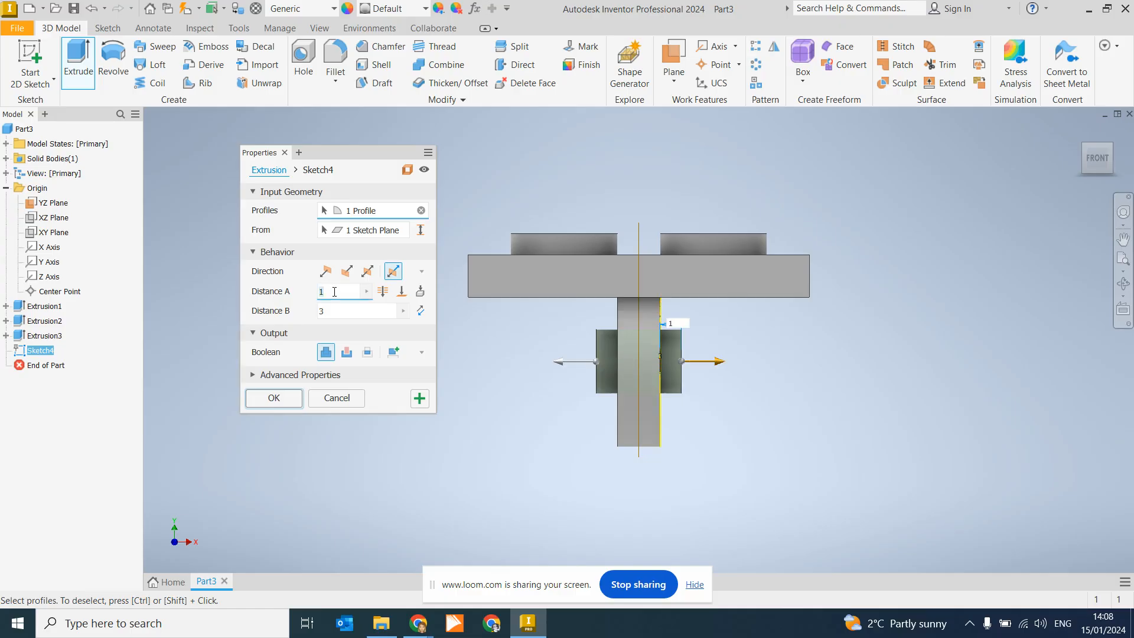
pyautogui.click(338, 312)
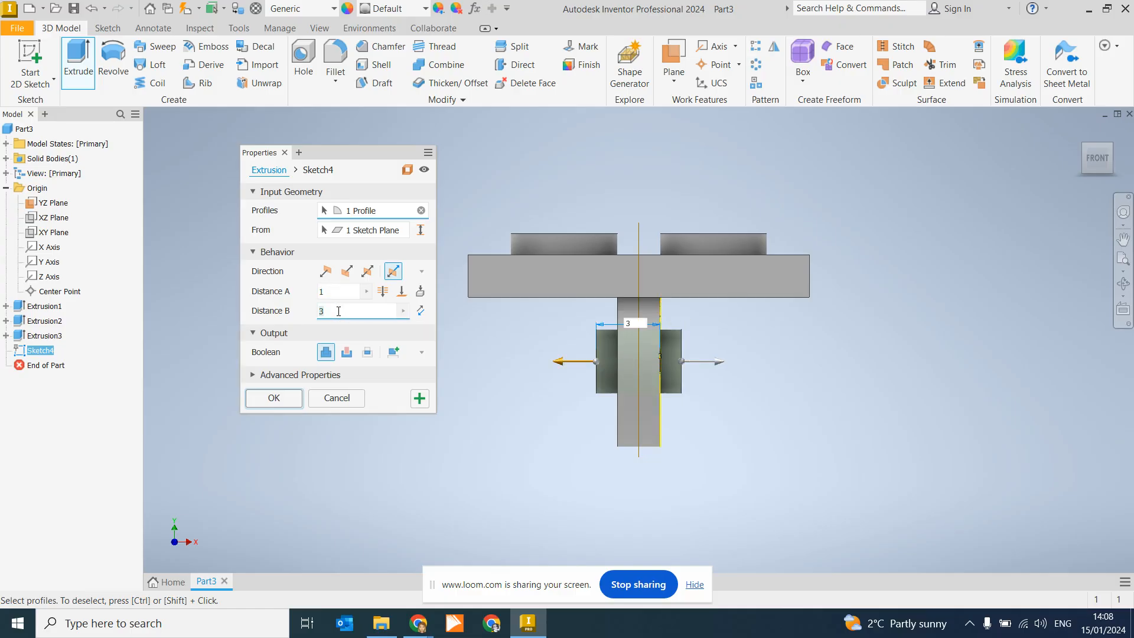
pyautogui.click(290, 399)
pyautogui.click(1095, 156)
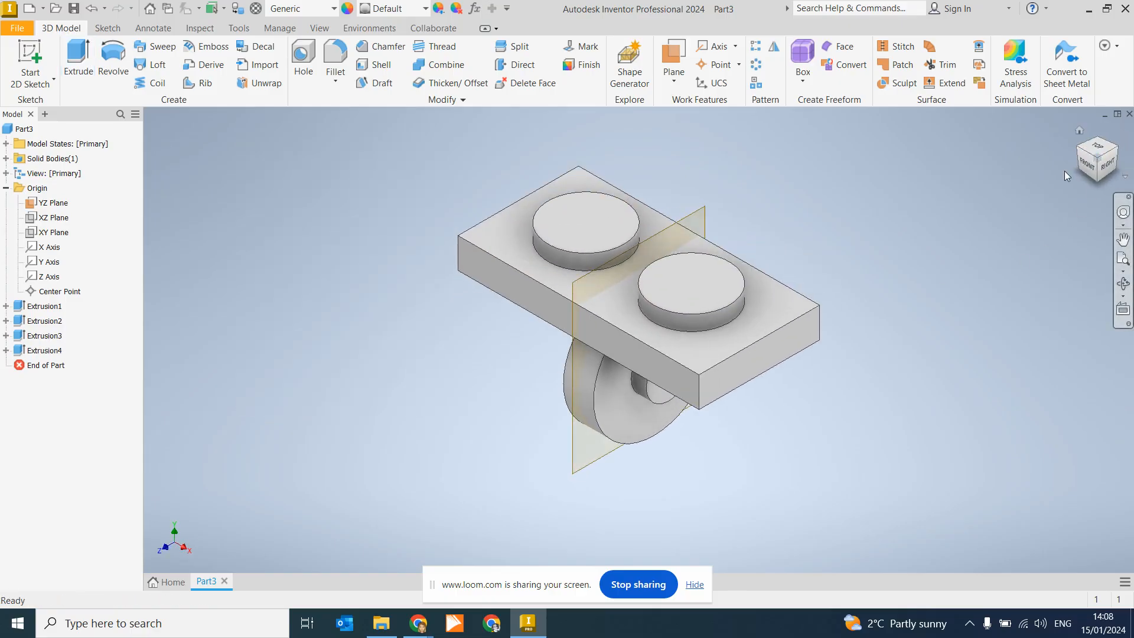
# Step: Turn off the YZ work plane's visibility so only the solid part shows
pyautogui.click(704, 211)
pyautogui.rightClick(704, 213)
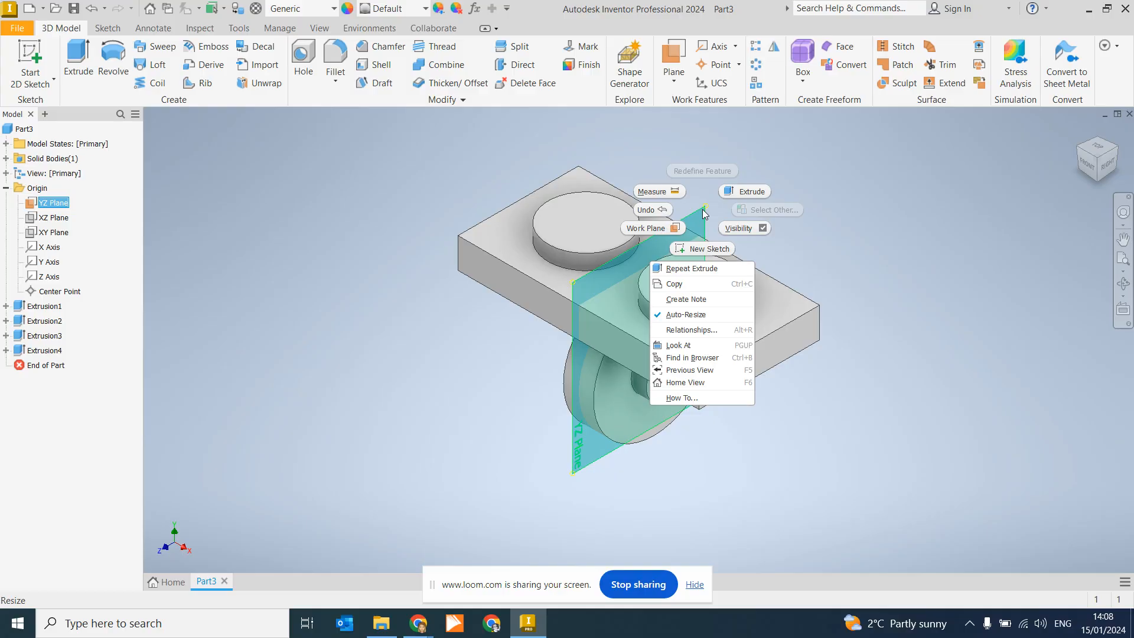
pyautogui.click(739, 228)
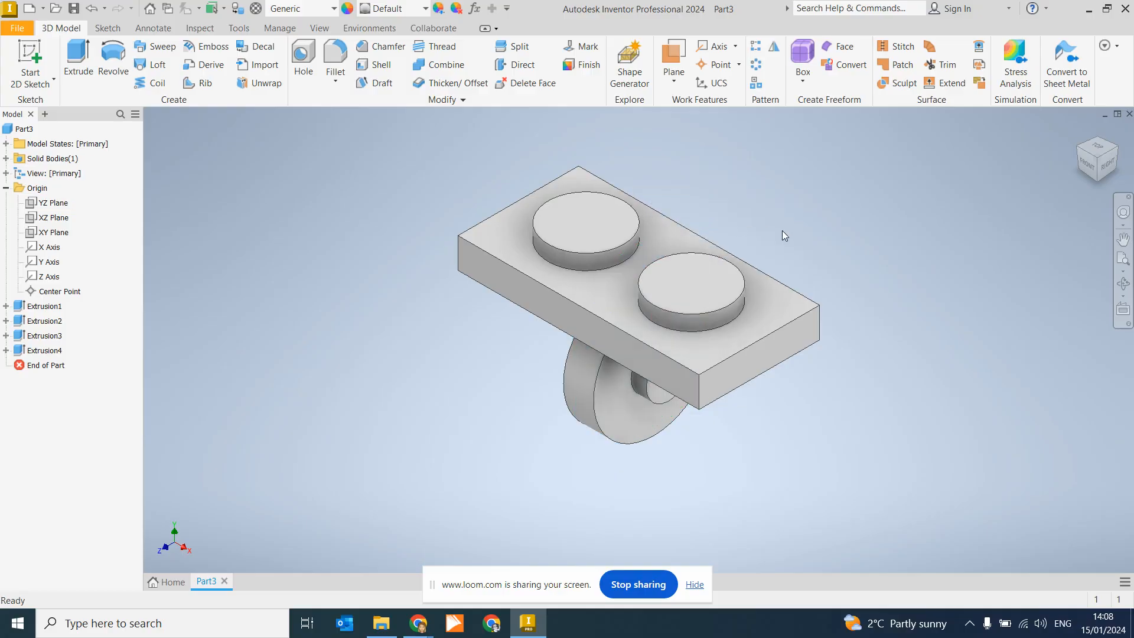
pyautogui.click(1088, 164)
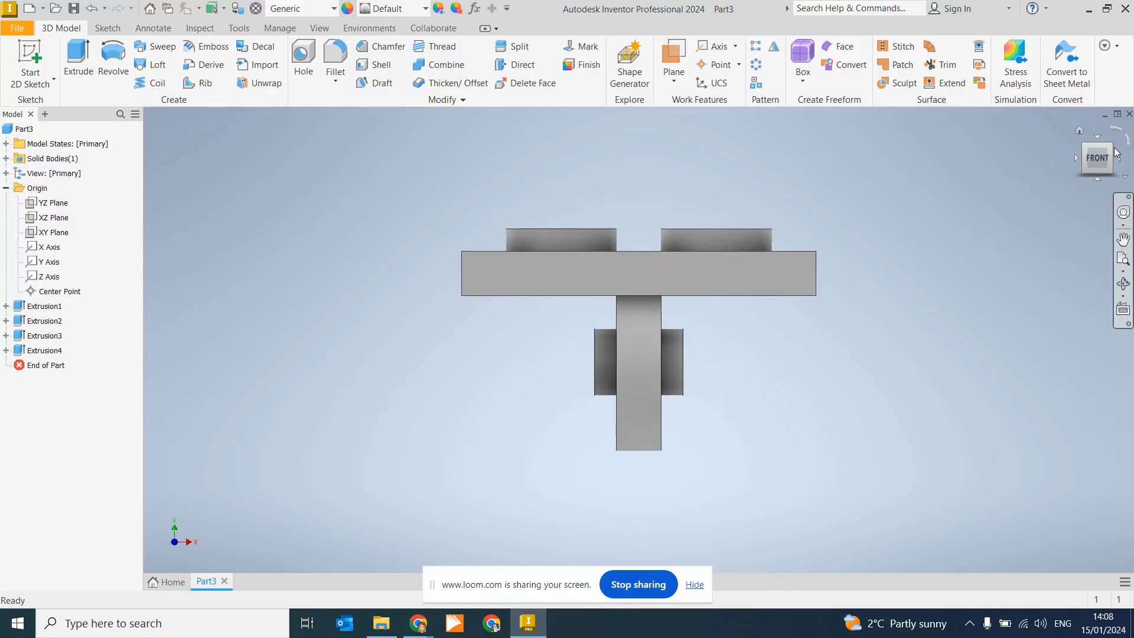
pyautogui.click(1111, 144)
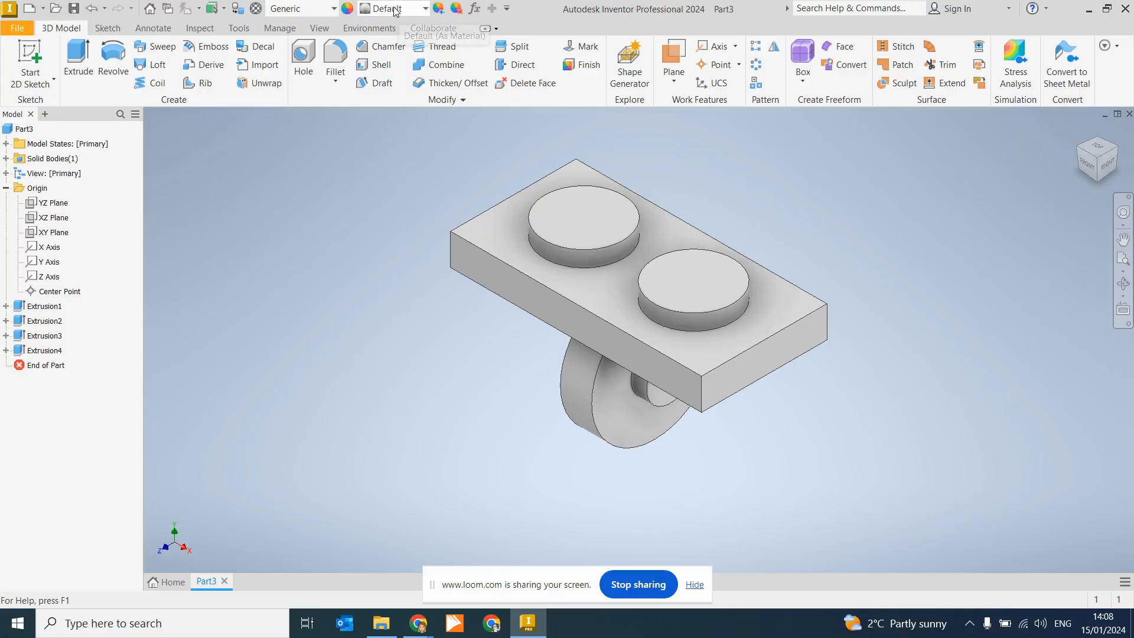
# Step: Change the part's appearance from Denim - Blue to Sky Blue Medium
pyautogui.click(423, 10)
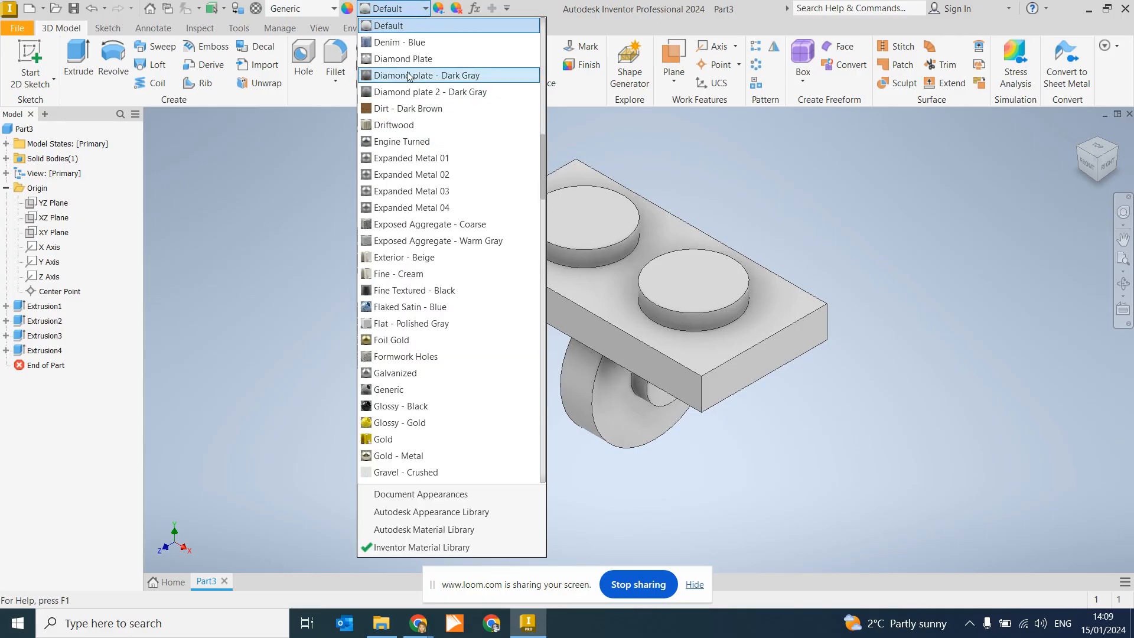
pyautogui.click(393, 46)
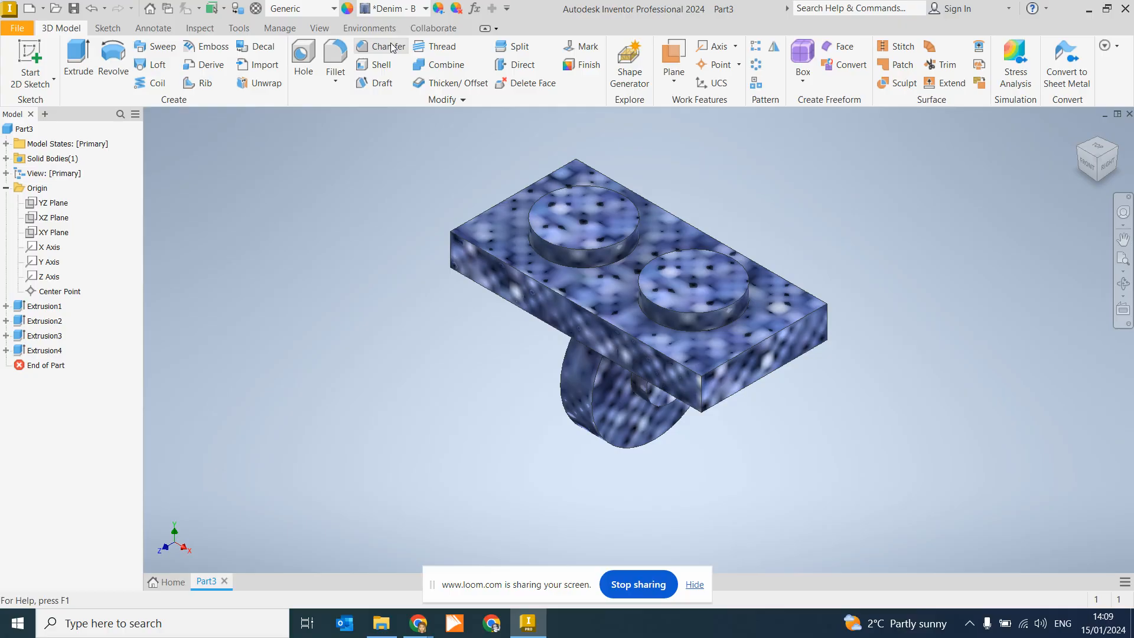
pyautogui.click(425, 9)
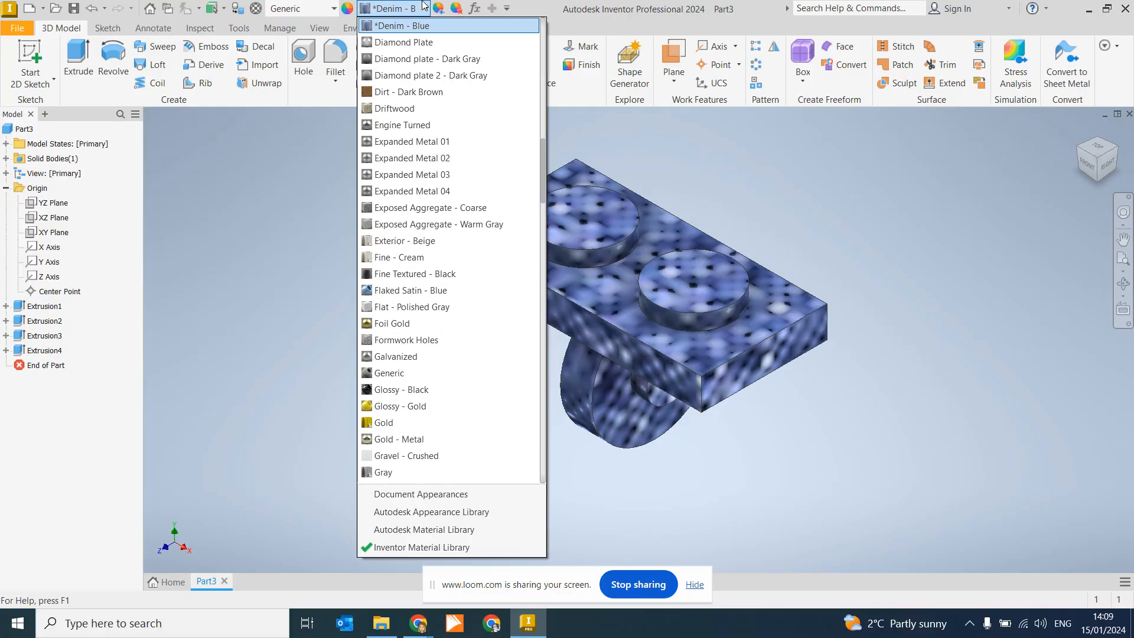
pyautogui.scroll(-20, 421, 173)
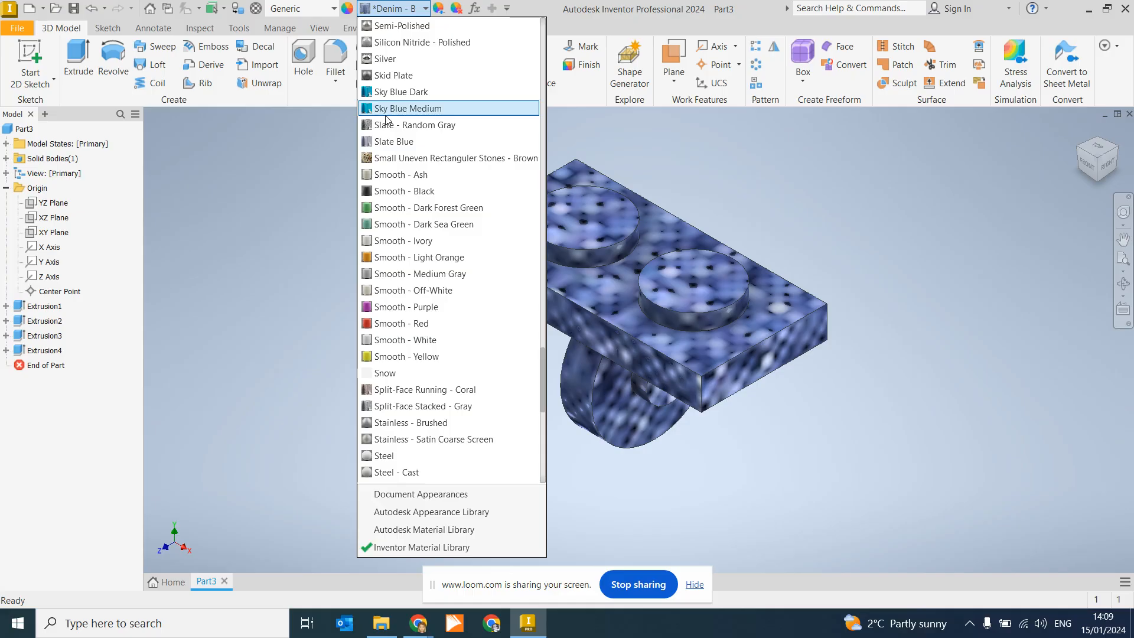
pyautogui.click(422, 111)
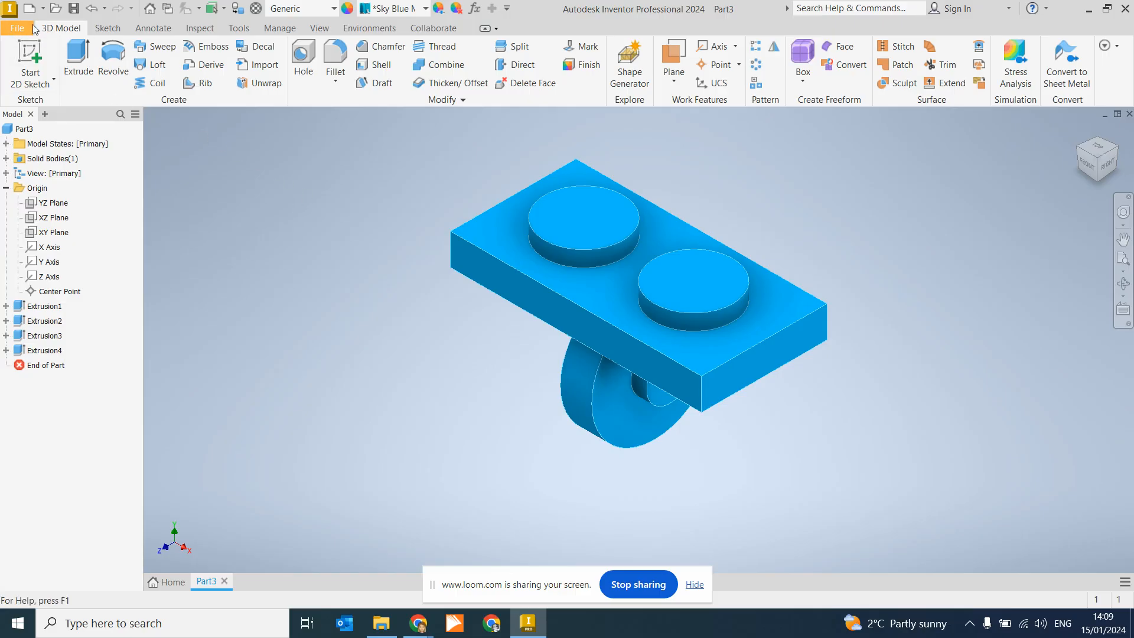
# Step: Save the part under the file name 'Waist' as Waist.ipt in the Legoman folder
pyautogui.click(7, 31)
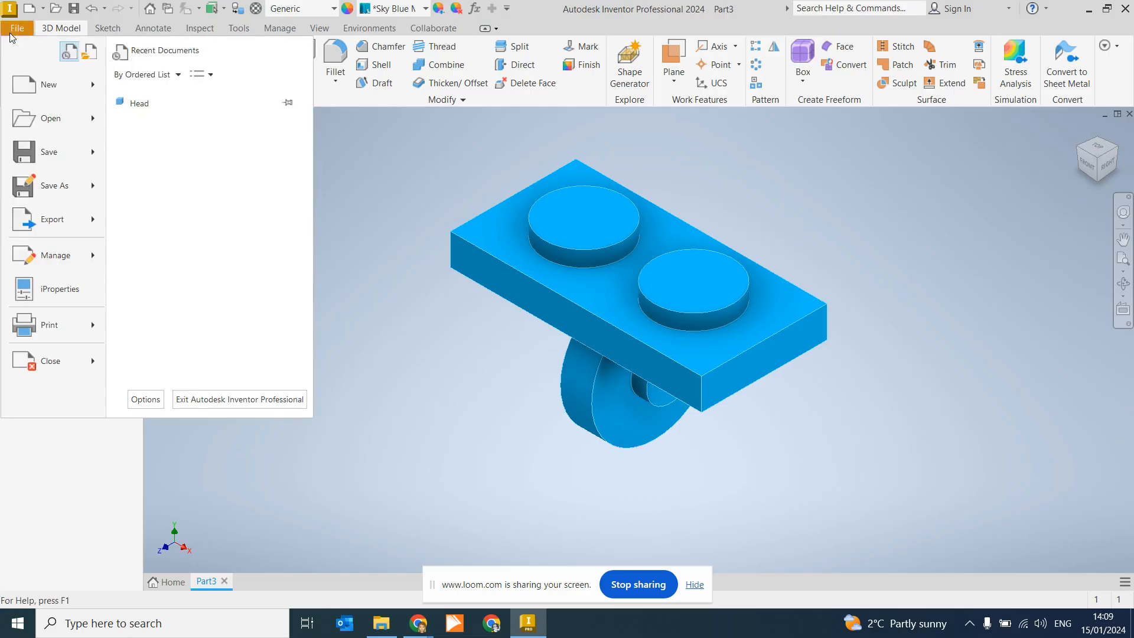
pyautogui.click(76, 156)
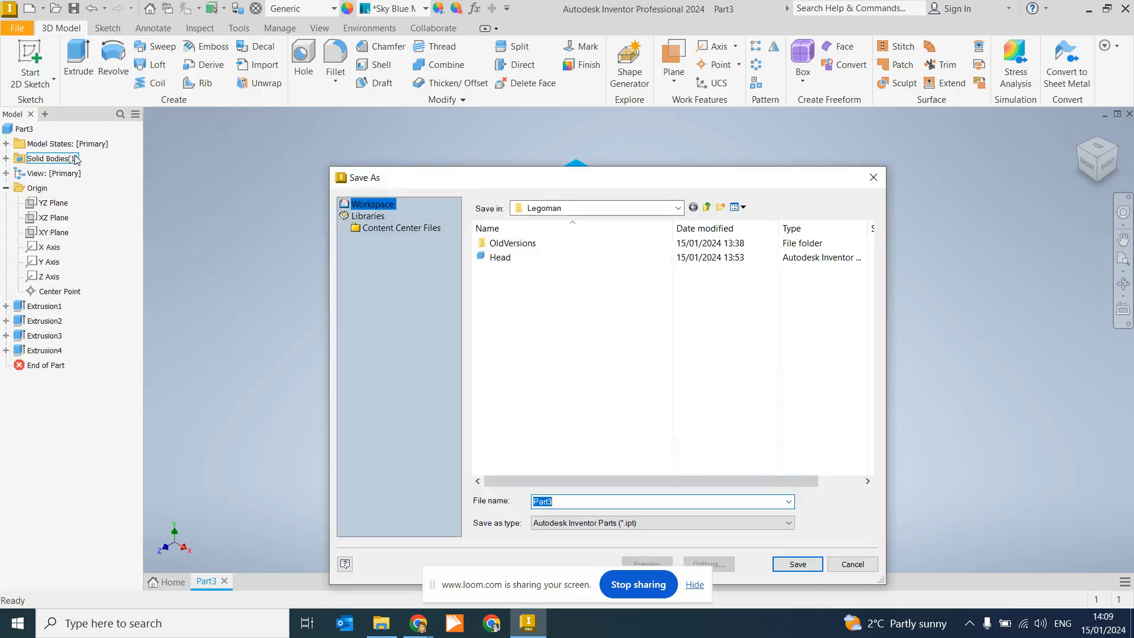
pyautogui.write('Waist')
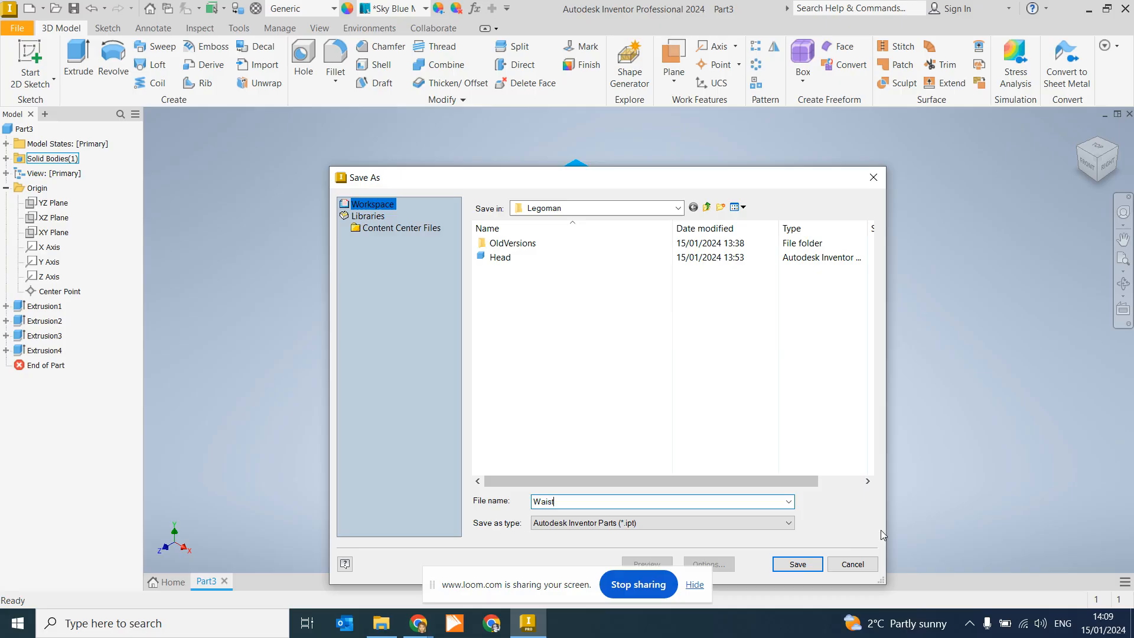
pyautogui.click(804, 563)
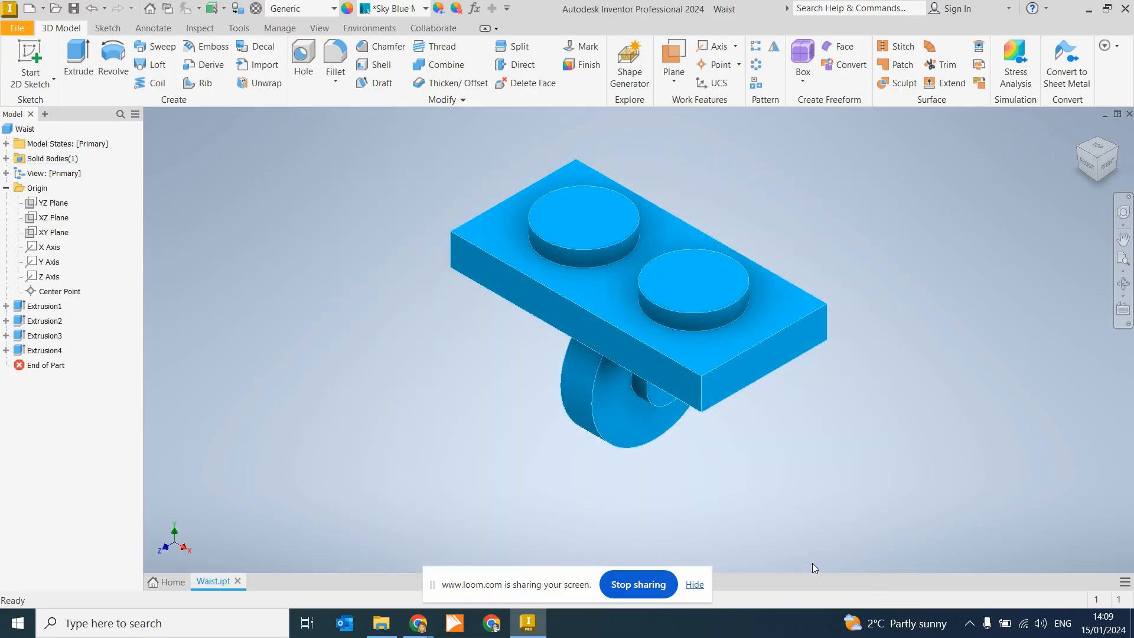